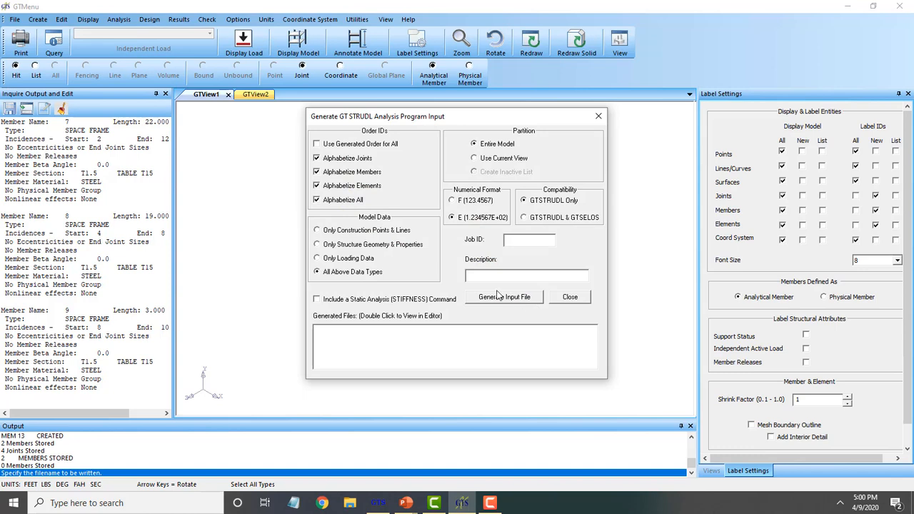
Generate the analysis input file and save it as 'Chapter 6'
click(507, 301)
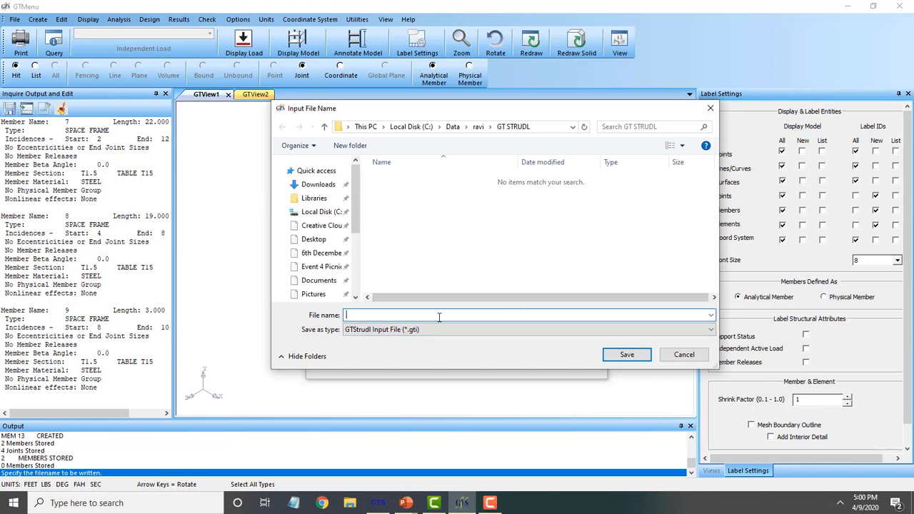
text(C)
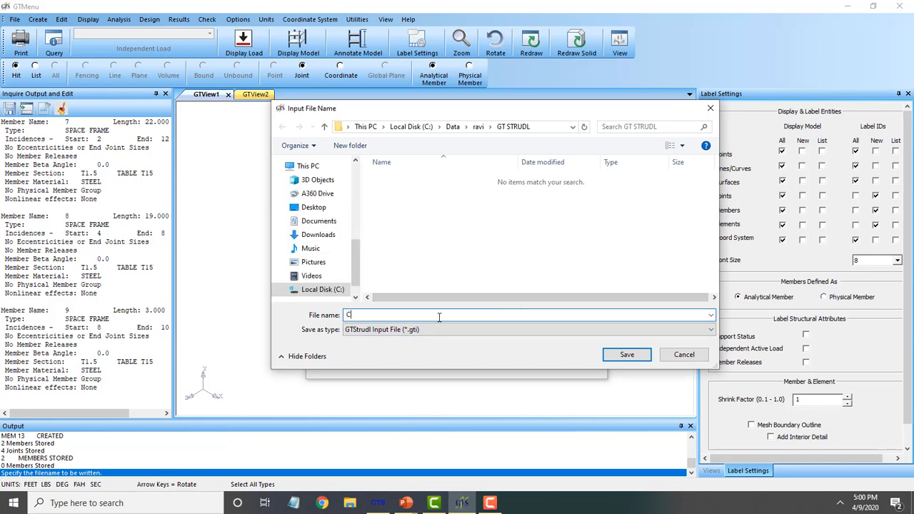
text(hapter 6)
click(626, 355)
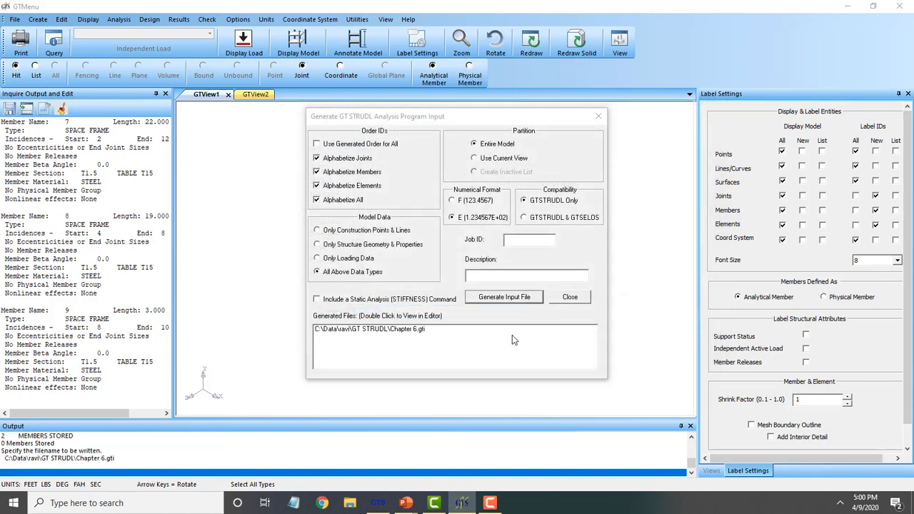
View Chapter 6.gti in Notepad to check its joint coordinates and member data
click(375, 332)
double_click(376, 331)
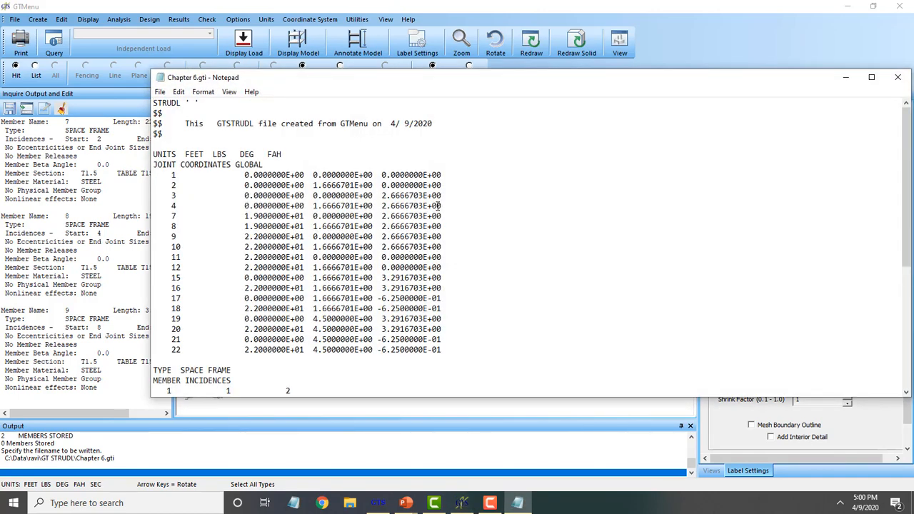
scroll(436, 214, down, 8)
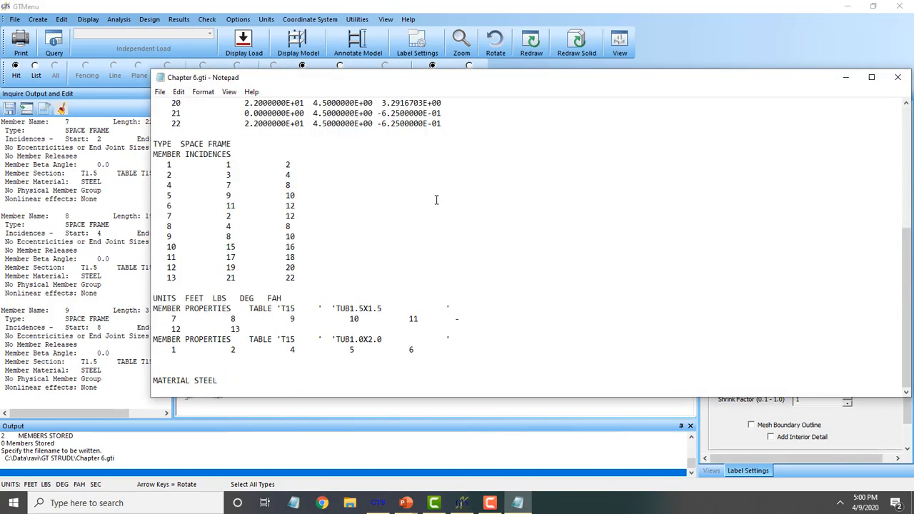
scroll(437, 203, up, 3)
scroll(443, 207, down, 3)
scroll(443, 208, up, 7)
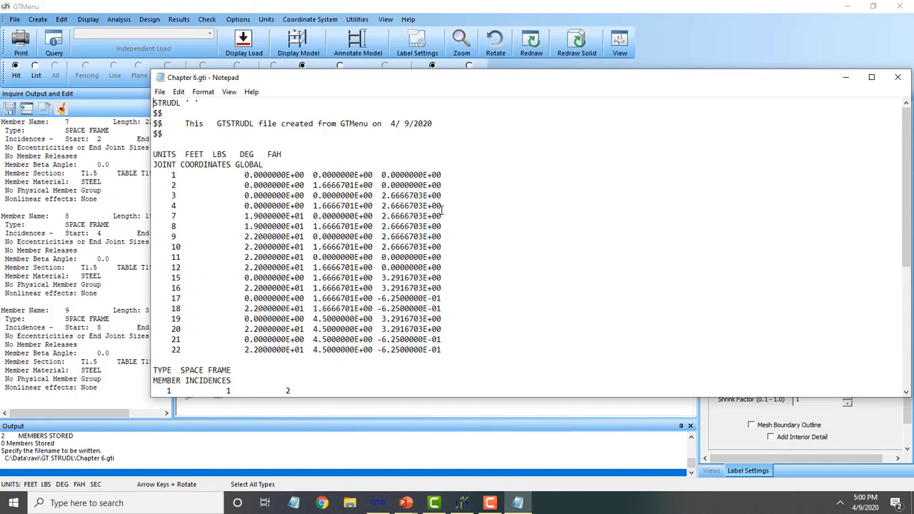
click(897, 77)
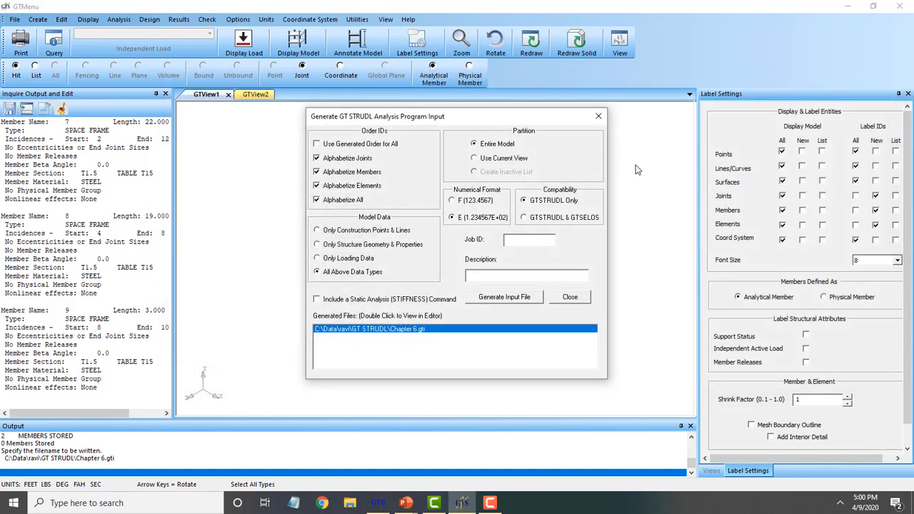
Close the input file generator and save the model as 'Chapter 6'
click(598, 116)
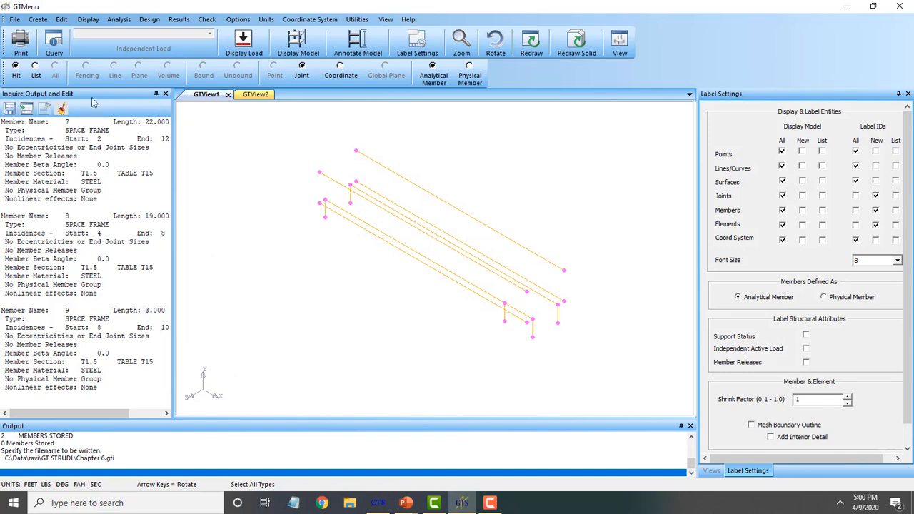
click(15, 19)
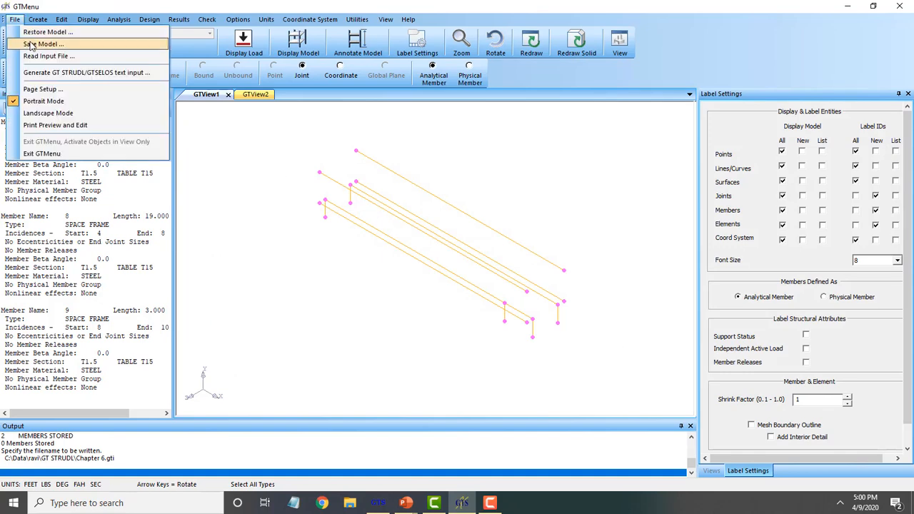
click(31, 44)
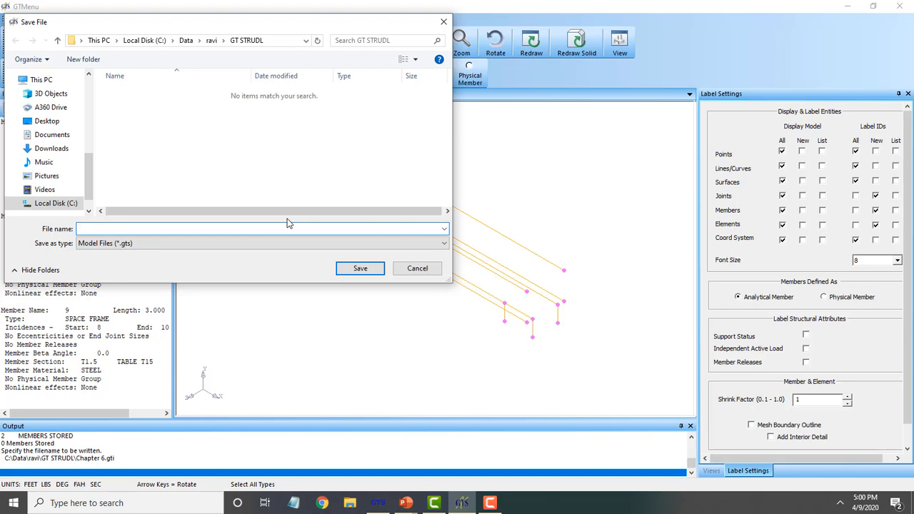
text(Cha)
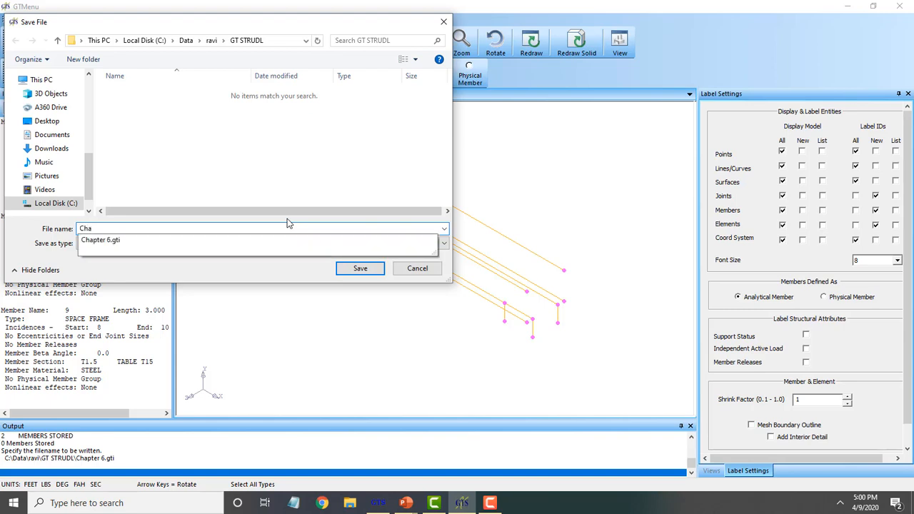
text(pter 6)
key(Return)
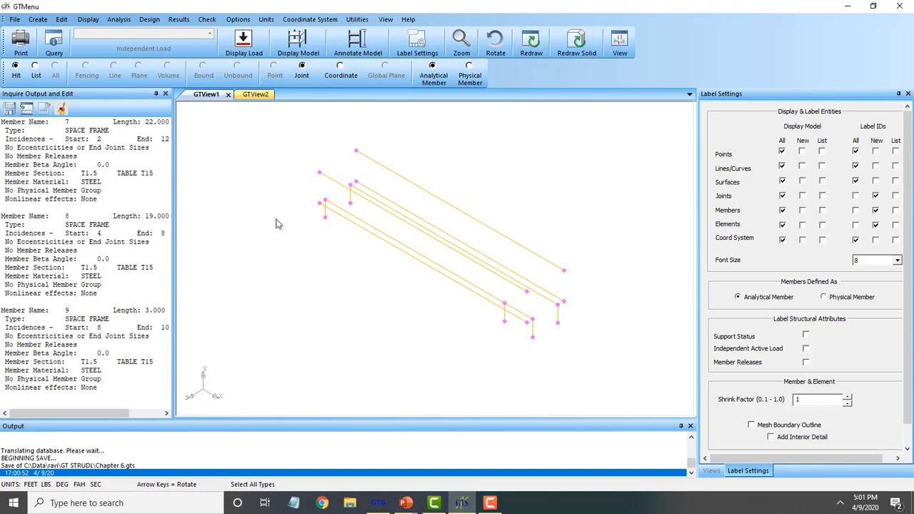
Open Split Members and select the four 22.0000-long longitudinal members to divide
click(40, 20)
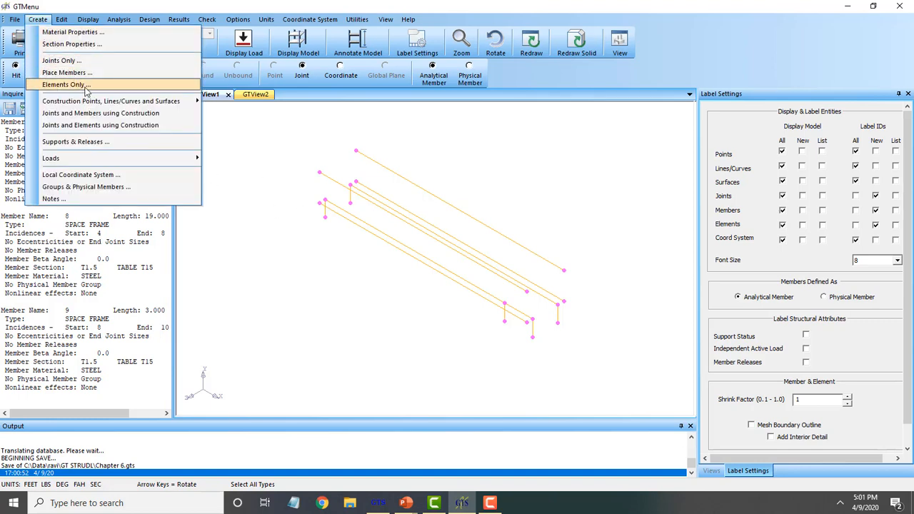
mouse_move(62, 19)
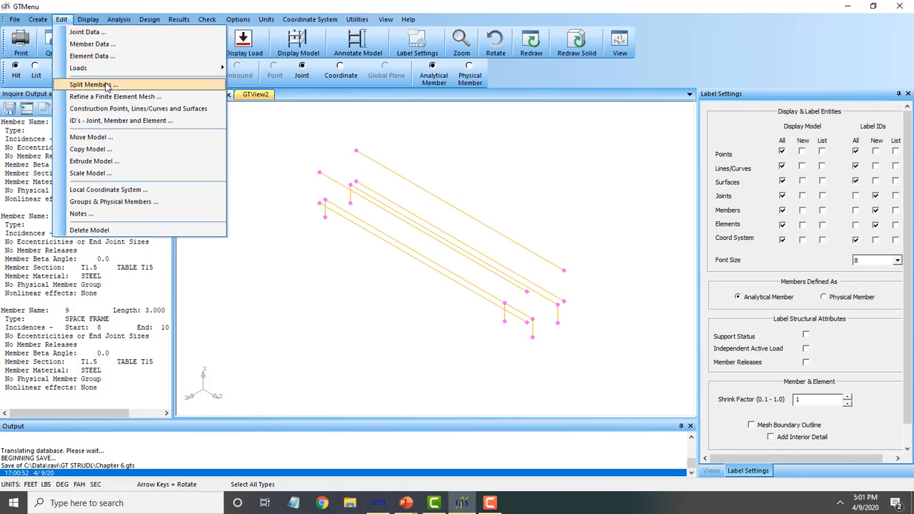
click(130, 86)
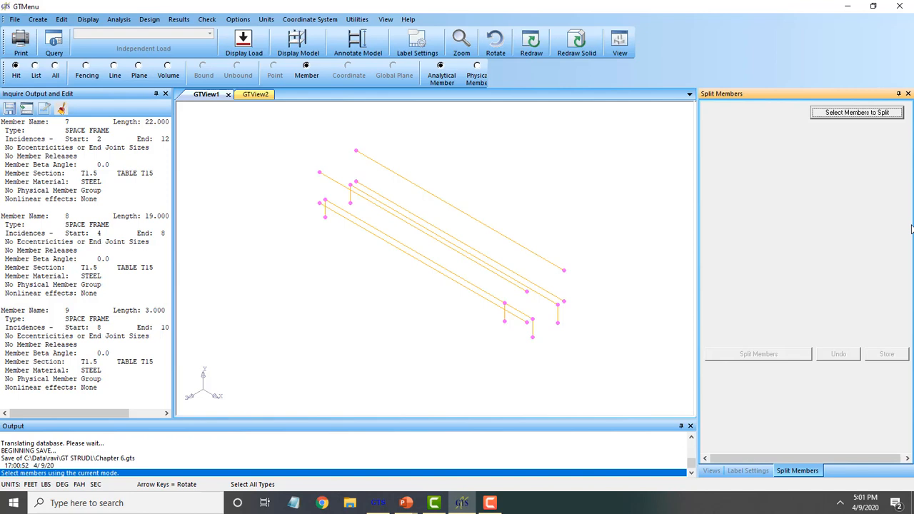
click(844, 116)
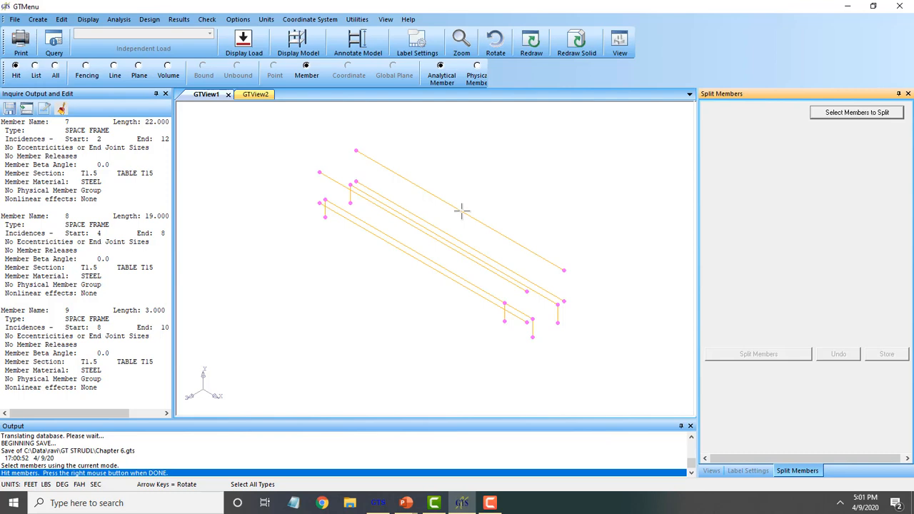
click(441, 270)
click(333, 180)
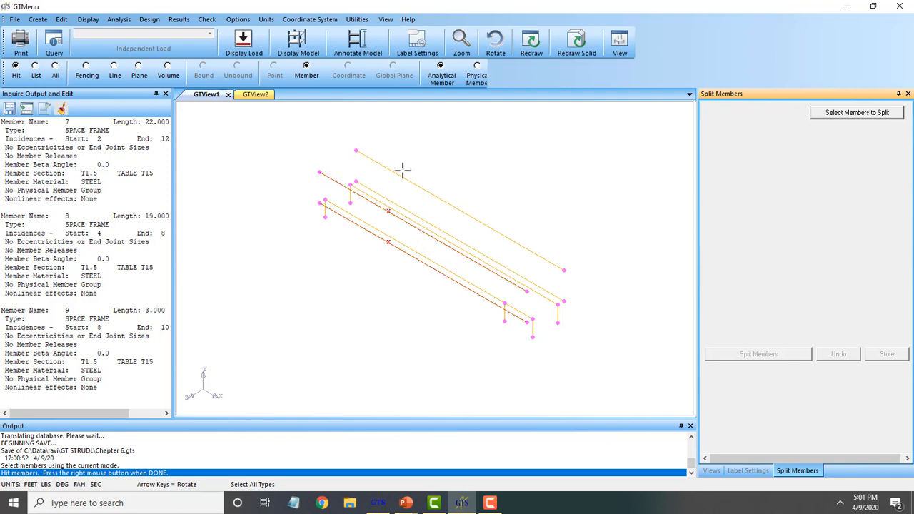
click(437, 170)
click(437, 228)
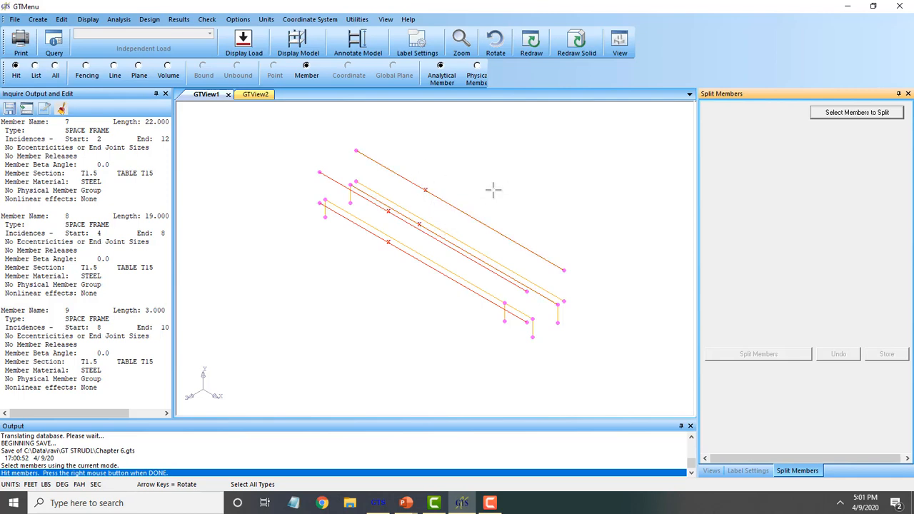
right_click(584, 256)
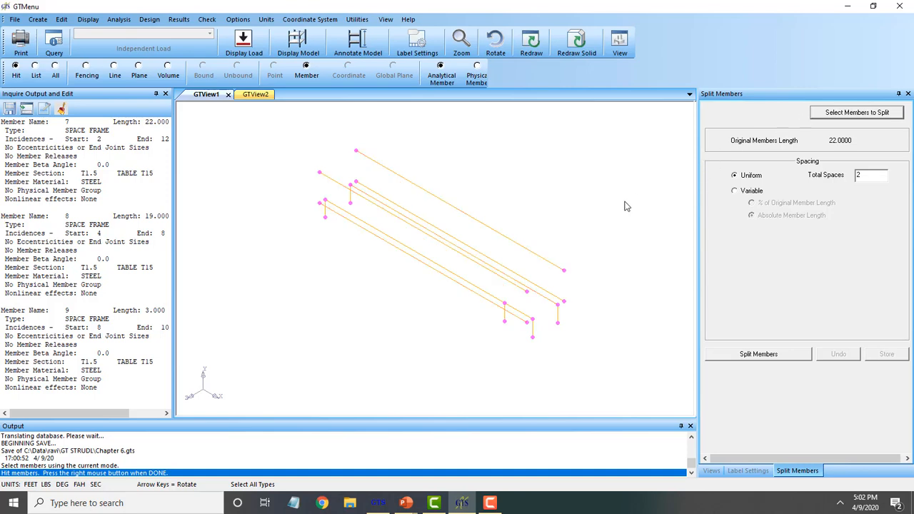
Pick three long members for splitting, then reposition the model in the view
scroll(669, 204, up, 1)
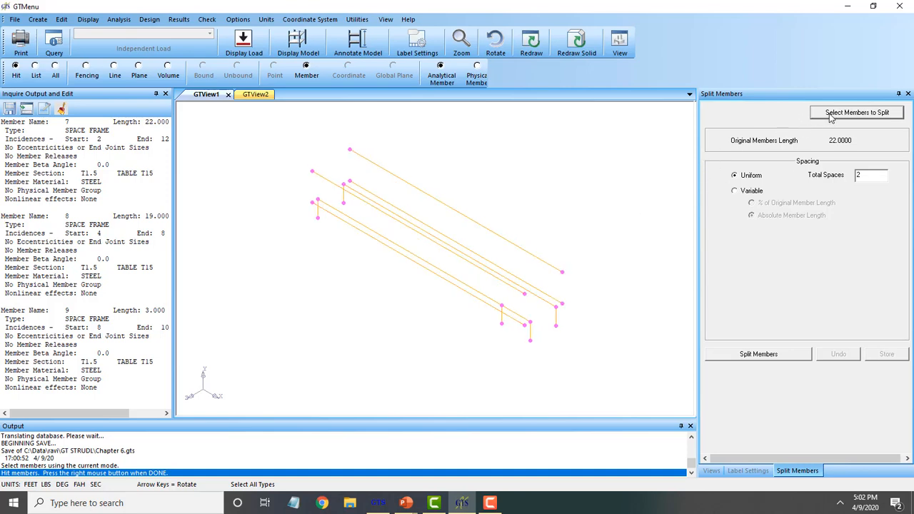
click(830, 116)
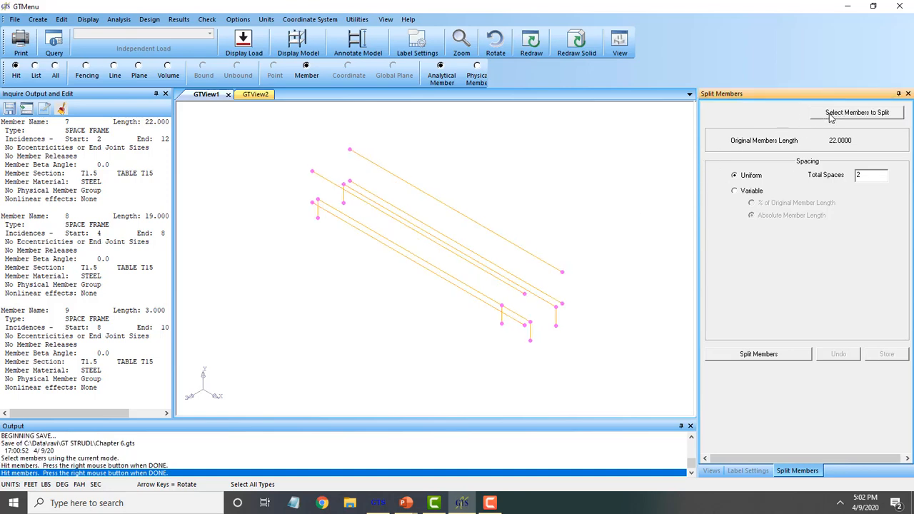
click(383, 212)
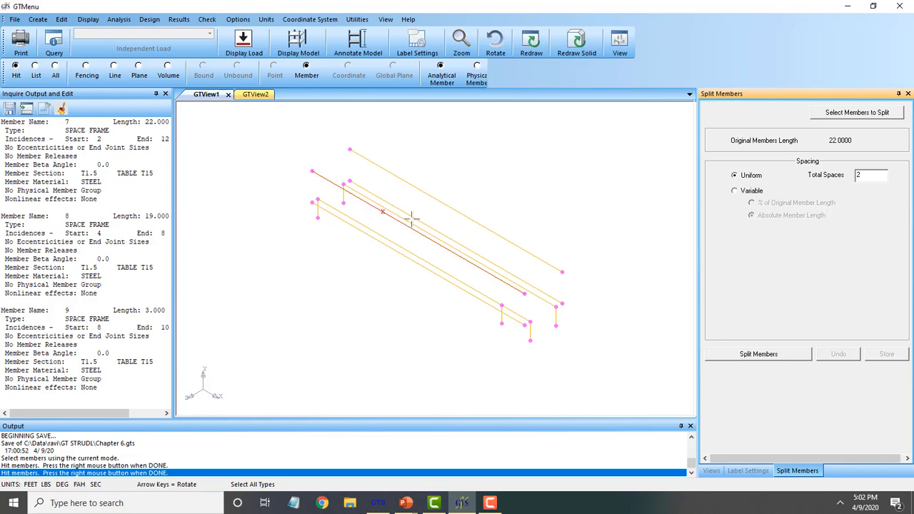
click(454, 210)
click(439, 240)
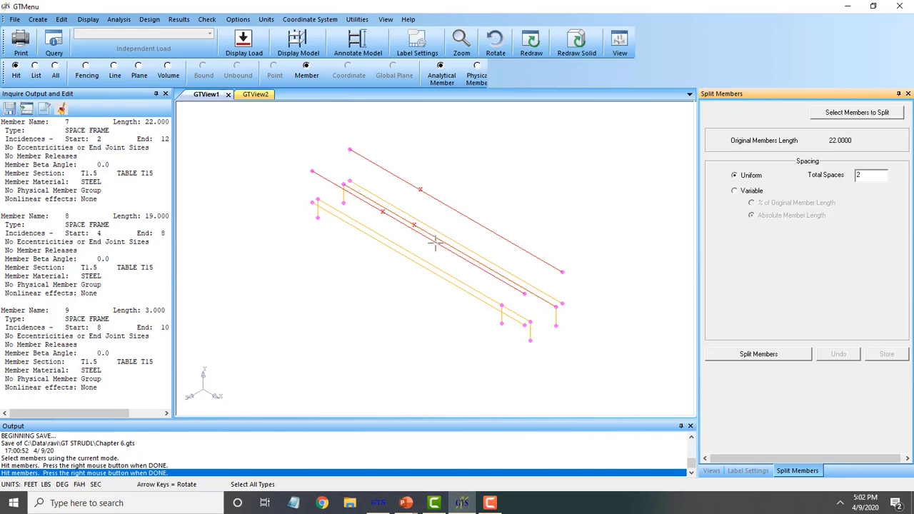
right_click(490, 214)
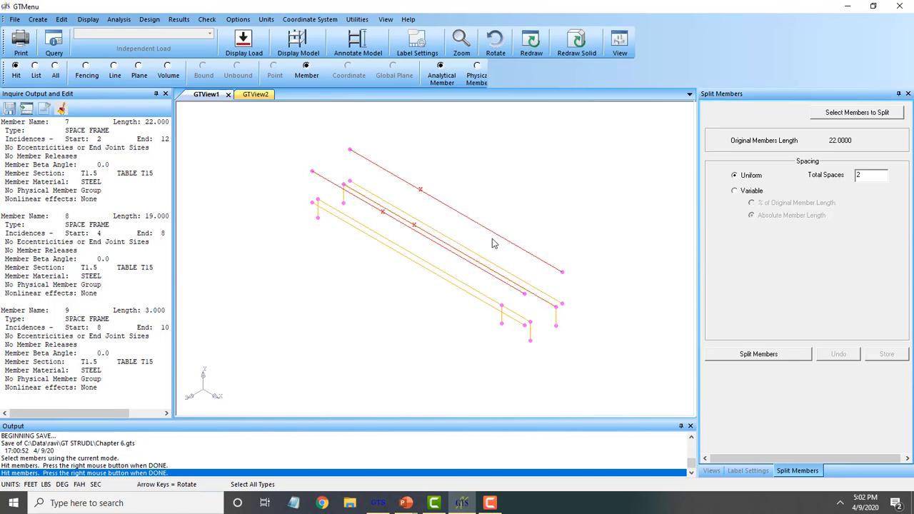
scroll(503, 251, up, 5)
middle_drag(441, 248, 469, 271)
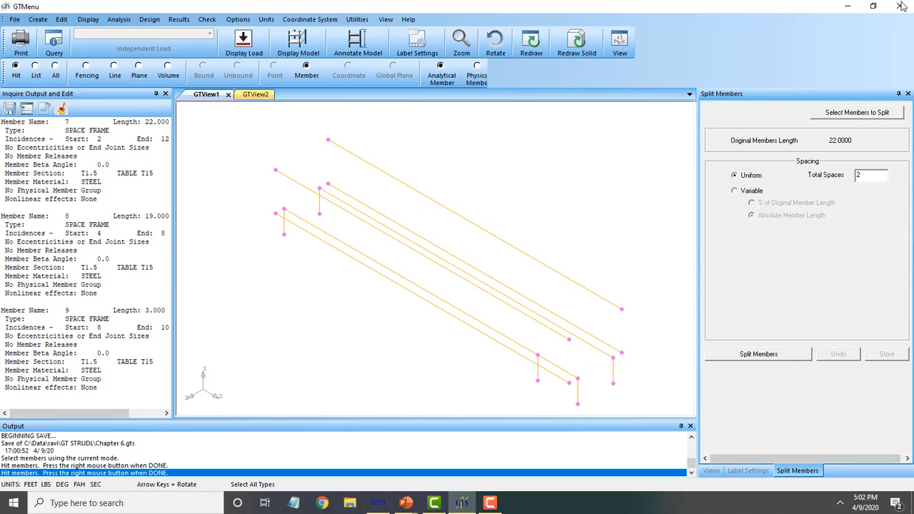
Reselect the four long members, dropping a wrong lower pick, and edit Total Spaces
click(857, 113)
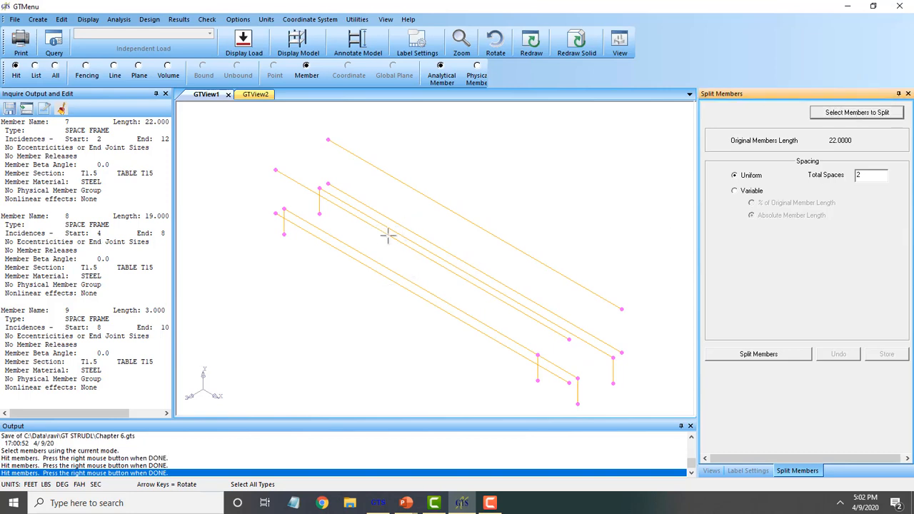
click(426, 239)
click(471, 222)
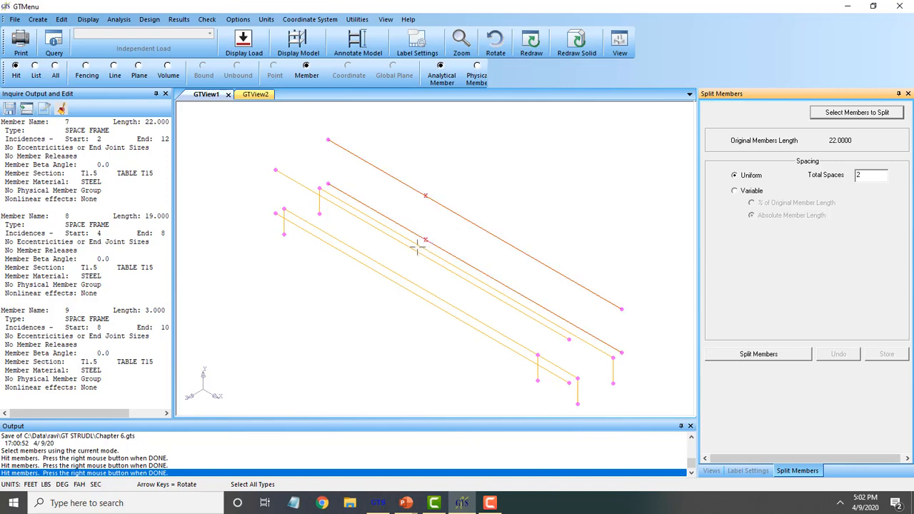
click(373, 227)
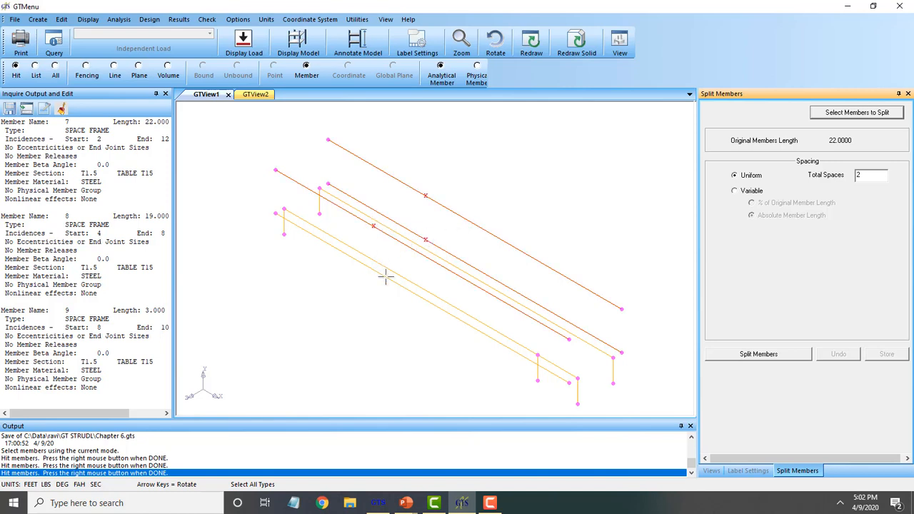
click(384, 270)
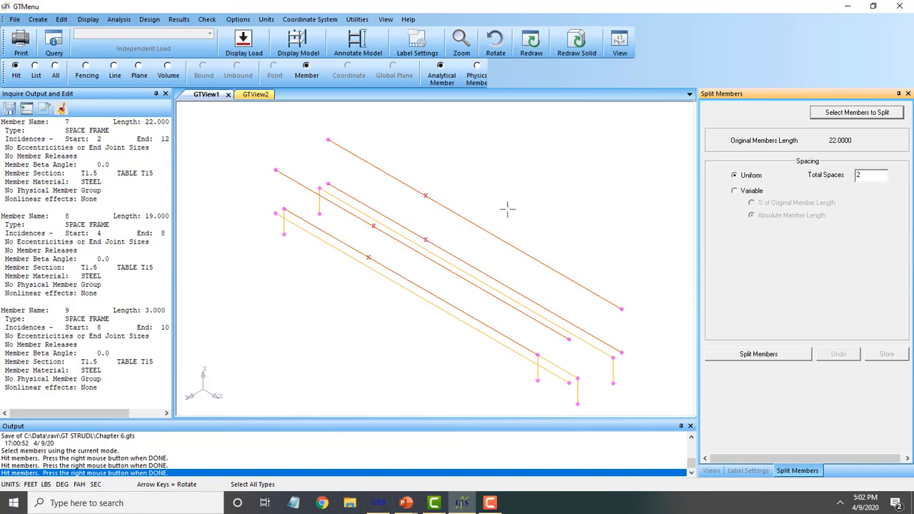
click(397, 272)
click(389, 283)
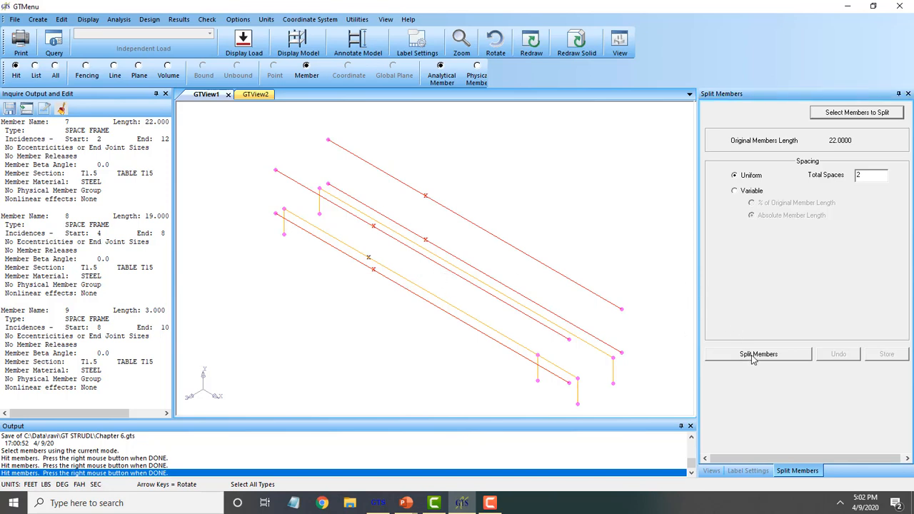
double_click(864, 175)
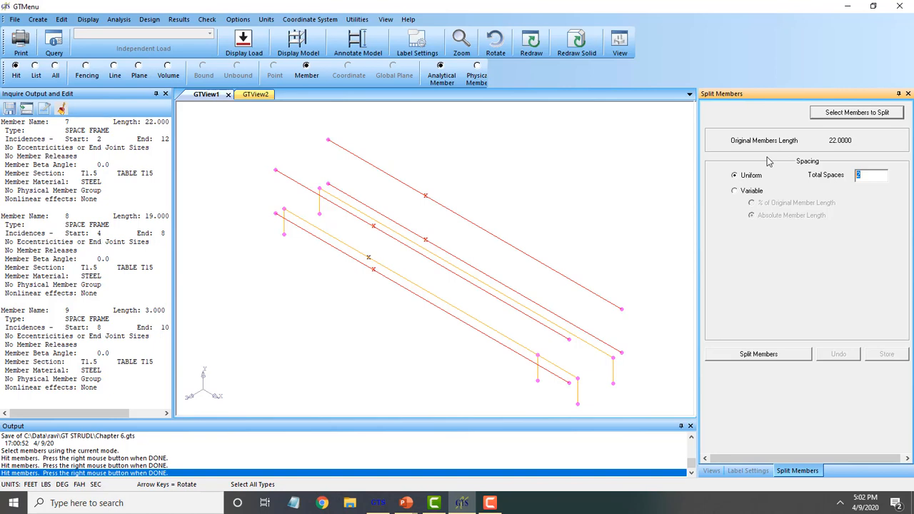
Split the four long members into 4 uniform spaces and store the new joints and members
text(4)
click(749, 355)
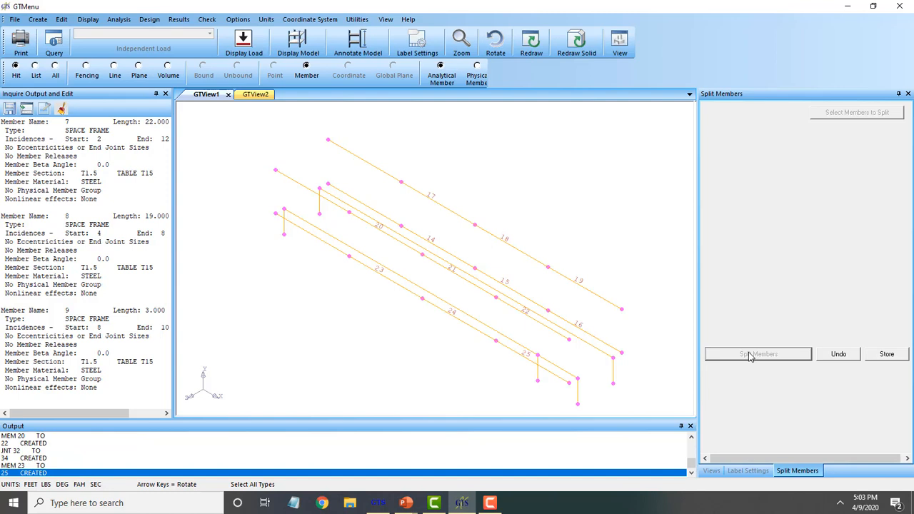
click(885, 356)
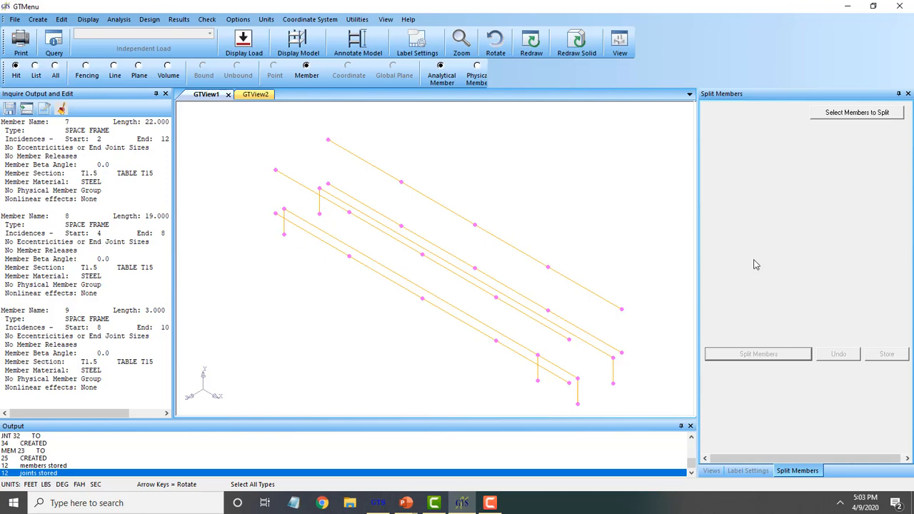
Start placing STEEL members using the T1.5 tube section (TUB1.5X1.5), connected end to end
click(40, 20)
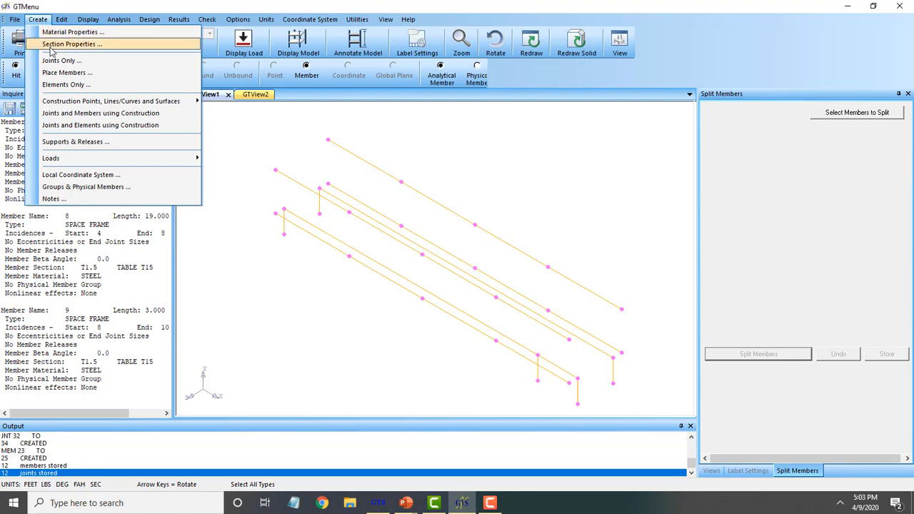
click(64, 72)
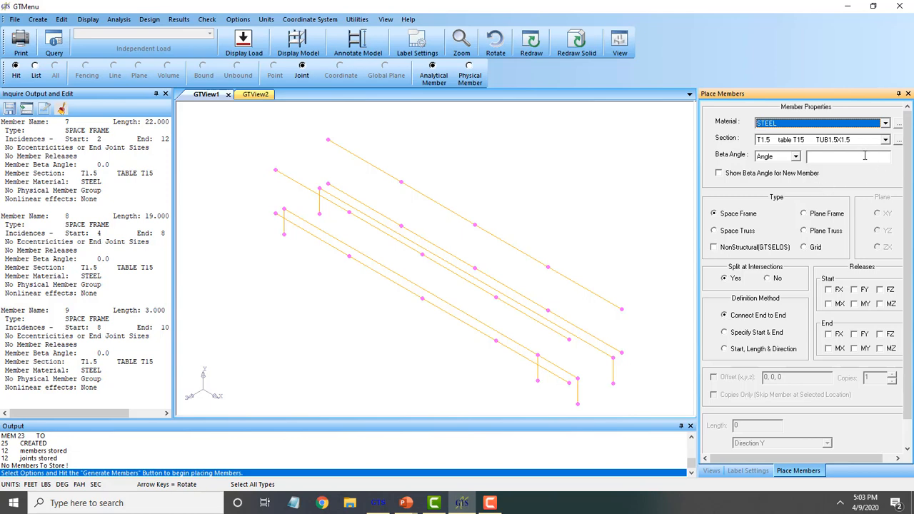
click(885, 140)
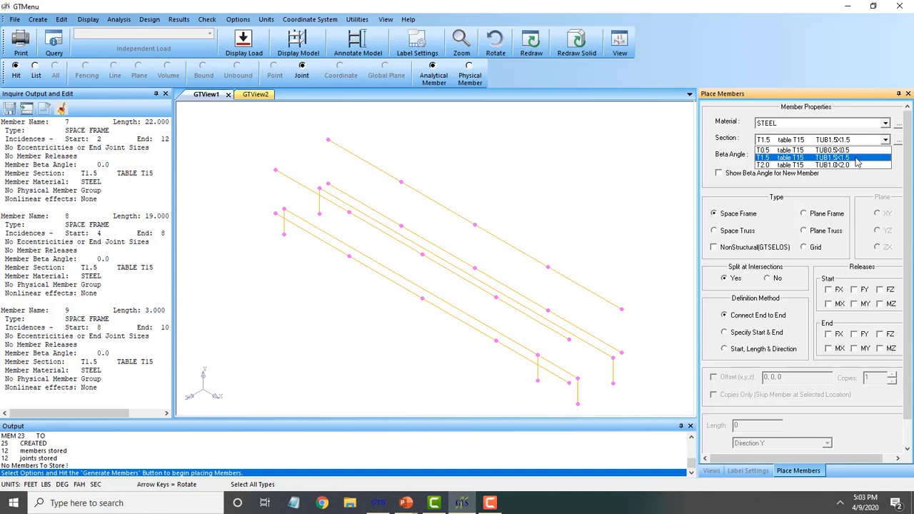
click(857, 158)
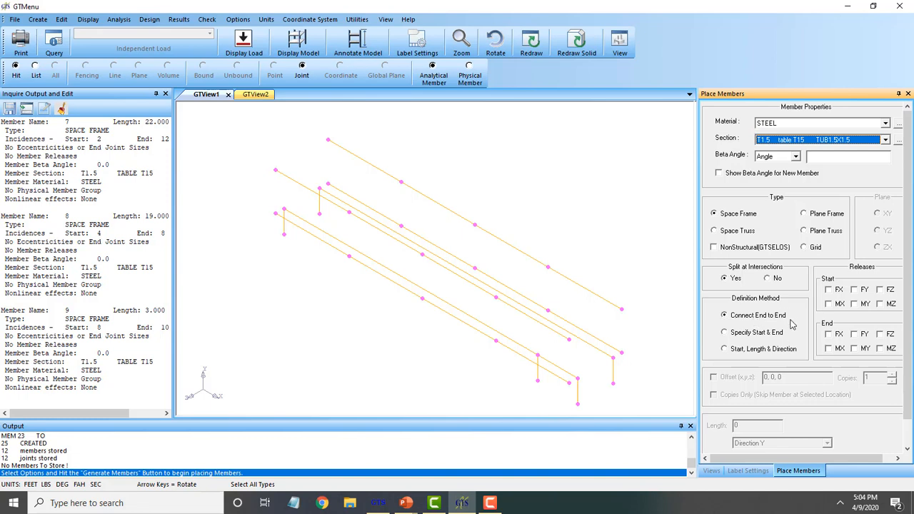
click(907, 431)
click(759, 438)
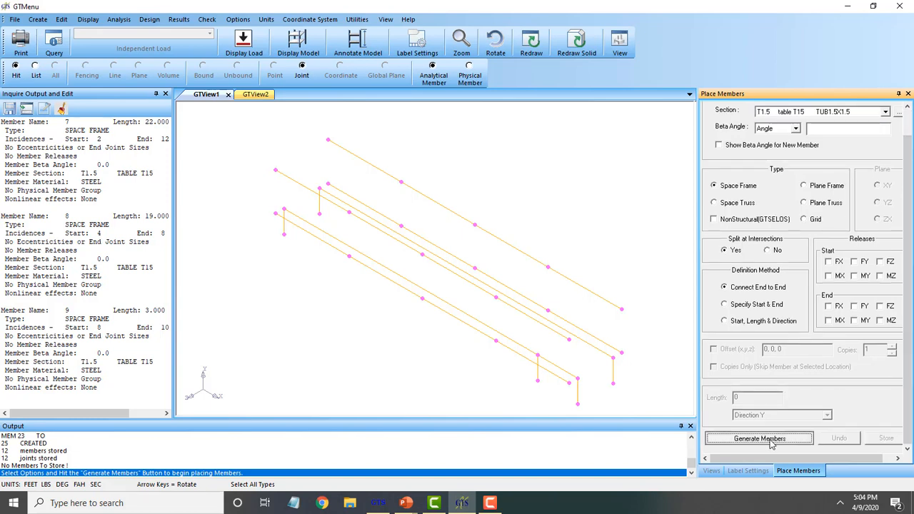
Draw cross members 26 and 29 between lower chord joints
click(275, 213)
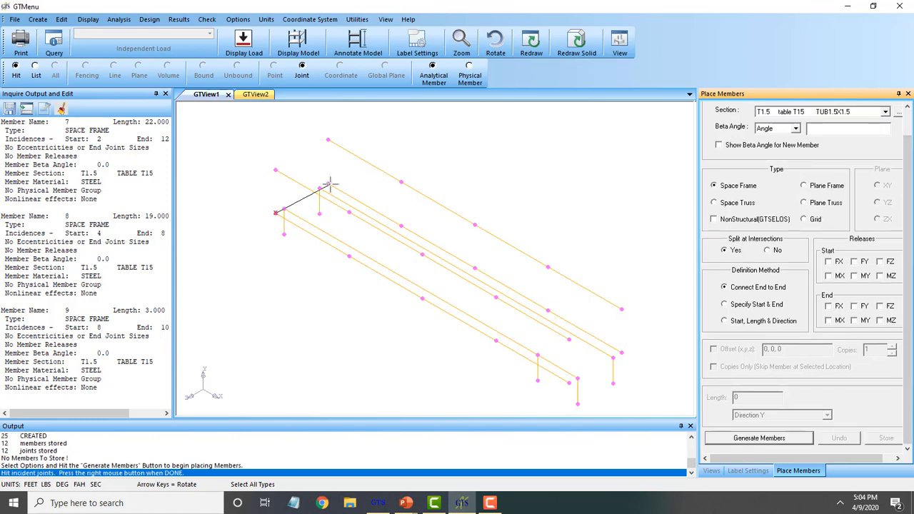
click(325, 184)
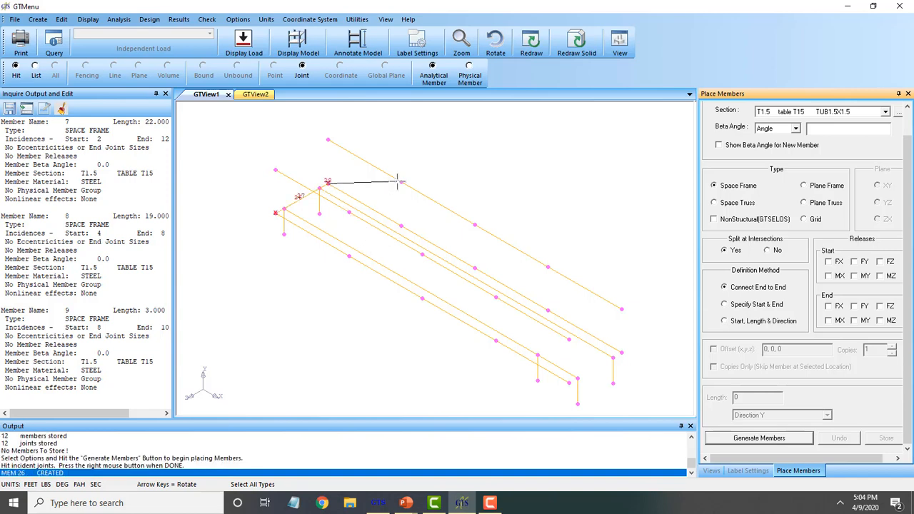
click(790, 437)
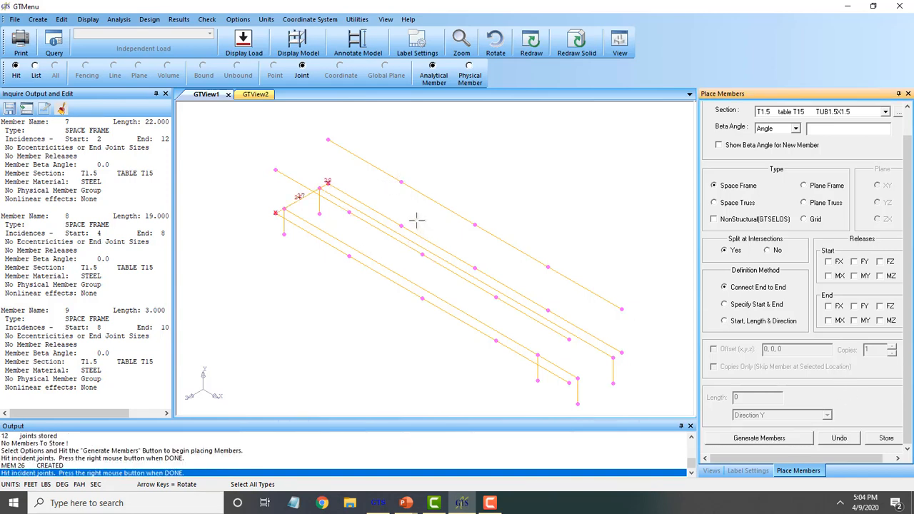
click(348, 255)
click(400, 225)
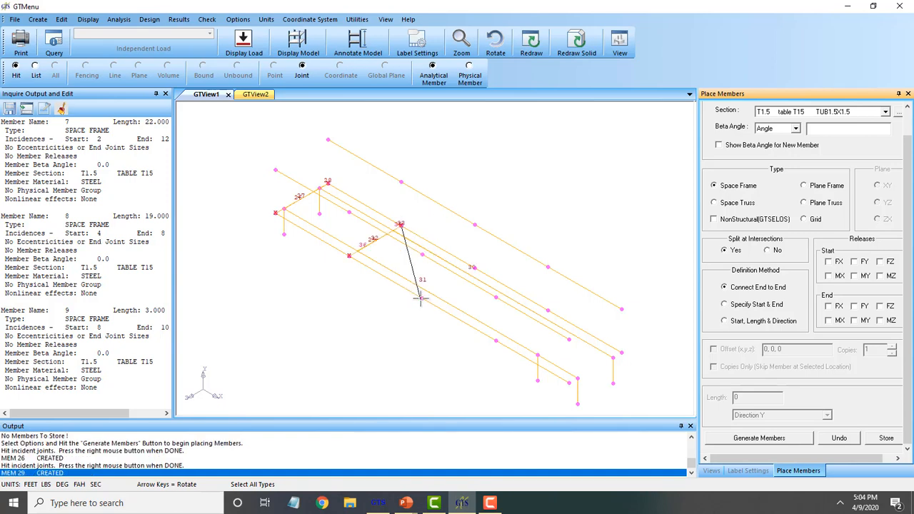
right_click(541, 227)
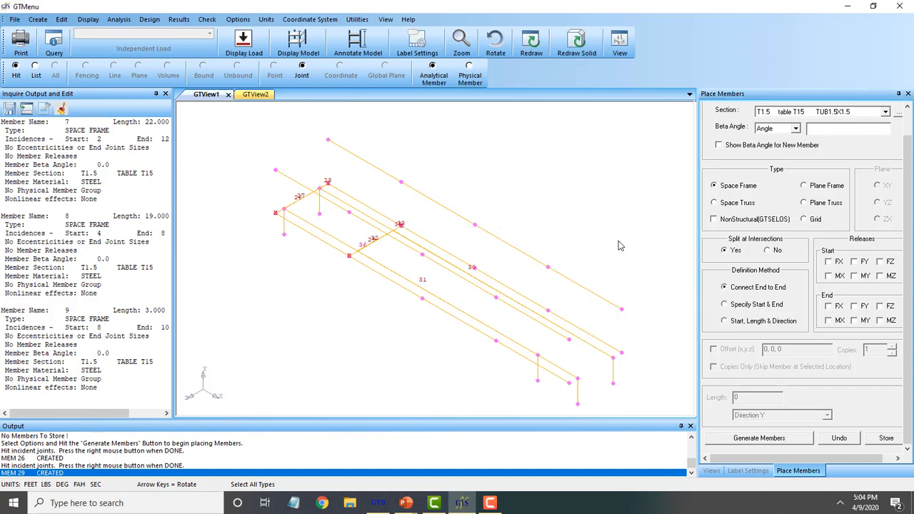
Using separate start and end joints, add cross members 34, 39 and 44, then store them
click(769, 307)
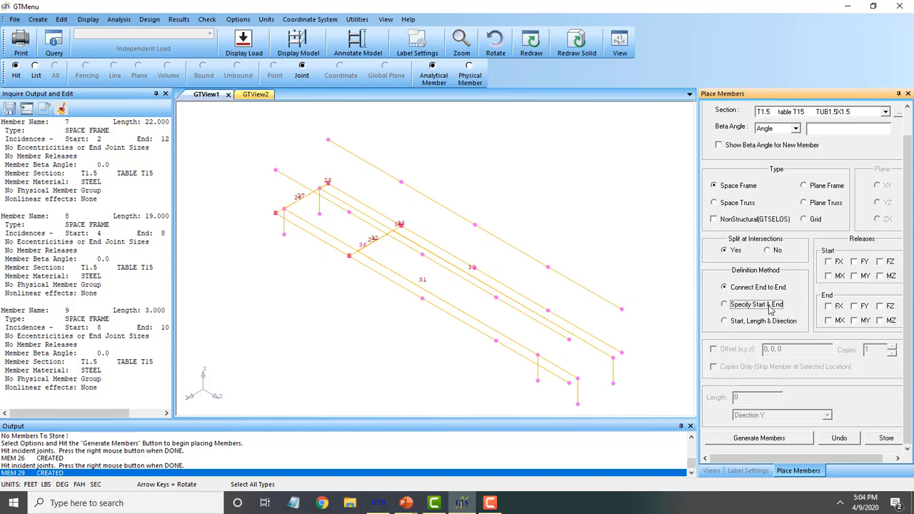
click(784, 438)
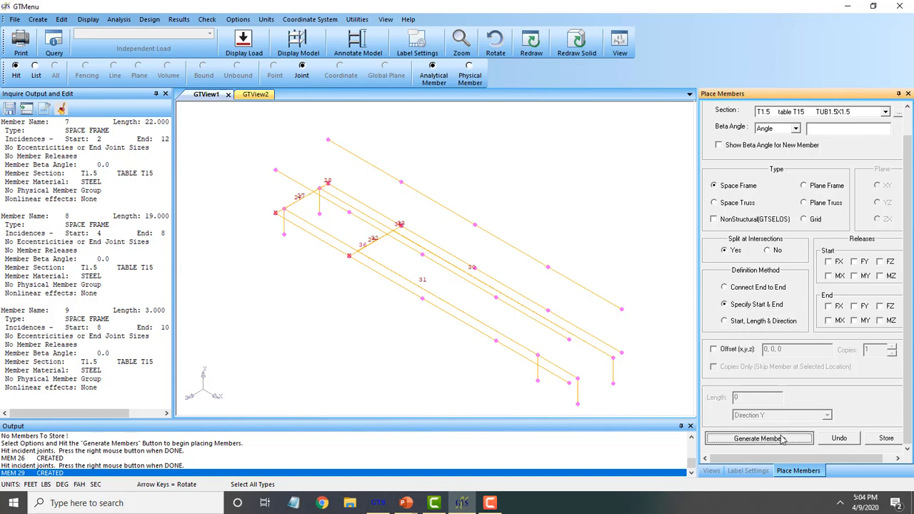
click(422, 298)
click(473, 267)
click(496, 339)
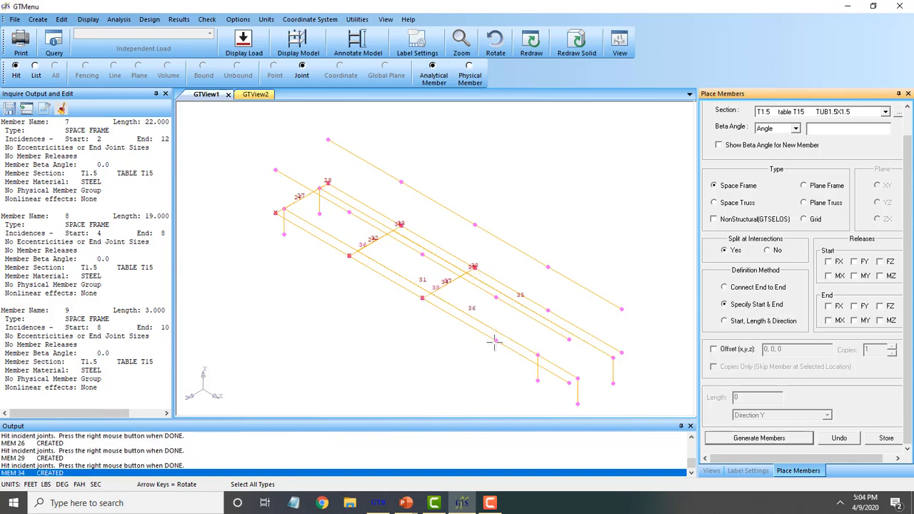
click(547, 311)
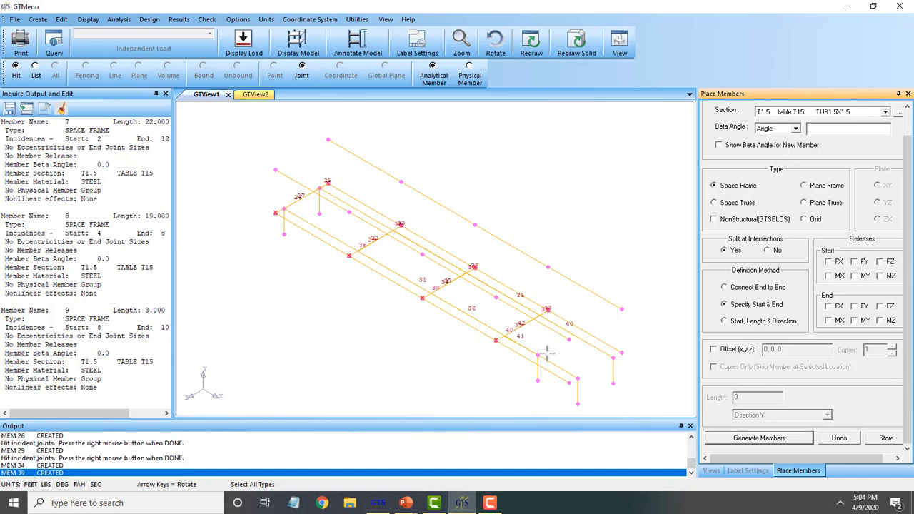
click(569, 382)
click(621, 352)
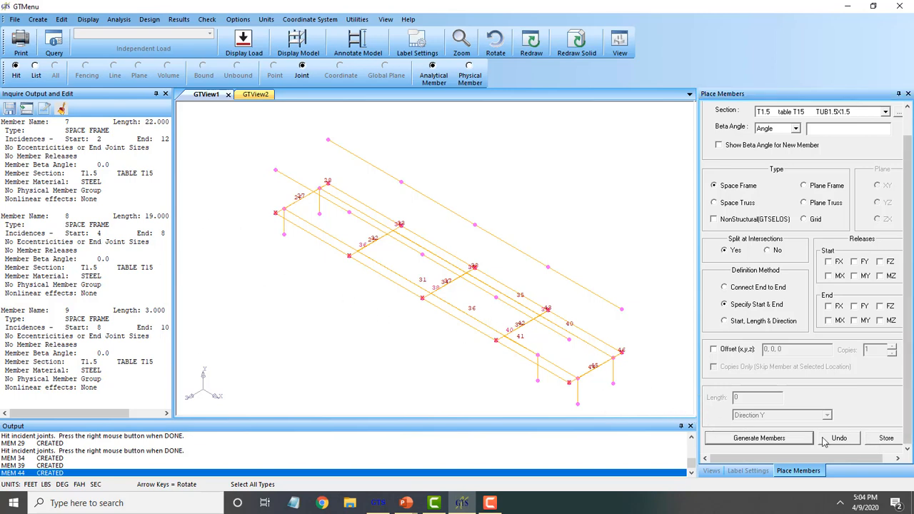
click(883, 439)
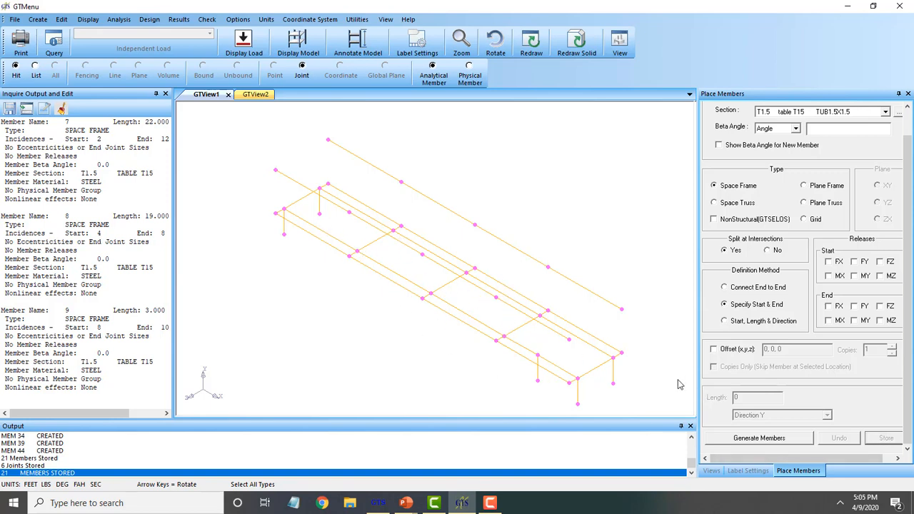
click(752, 443)
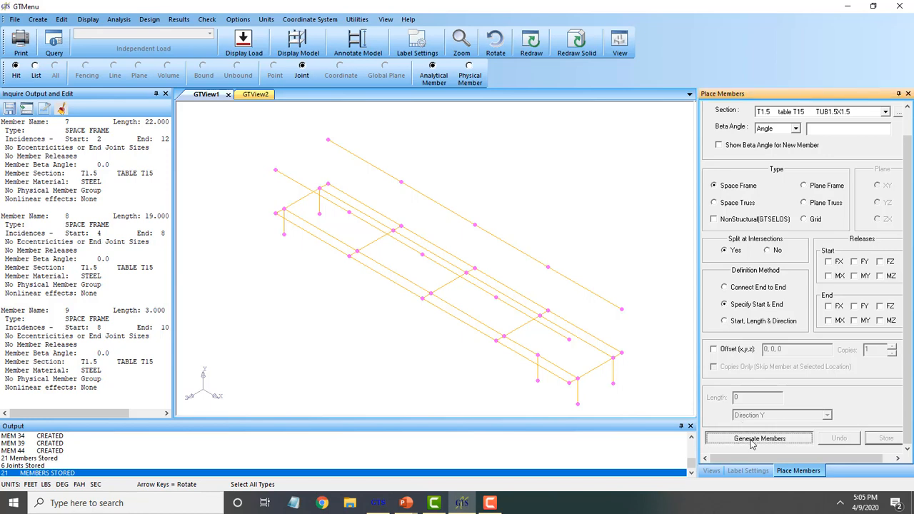
Place cross members 47 through 51 between the top longitudinal members and store them
click(275, 169)
click(327, 140)
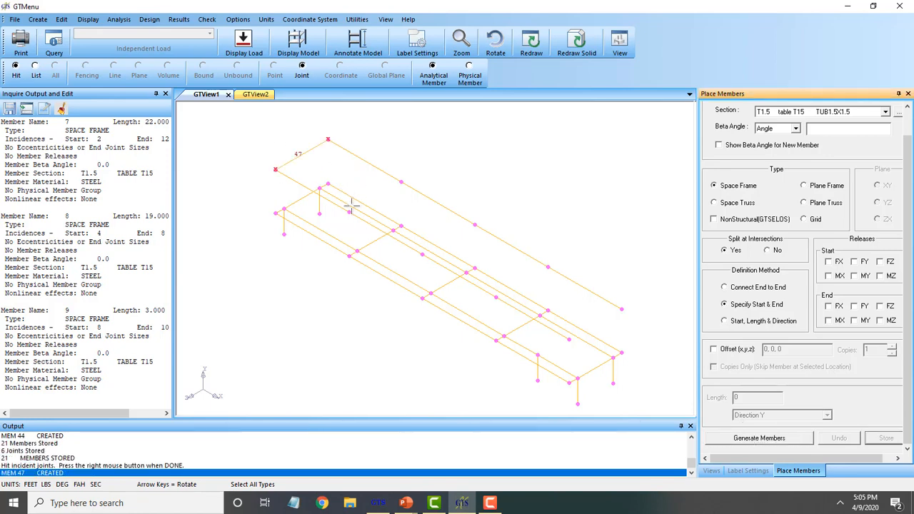
click(400, 182)
click(422, 254)
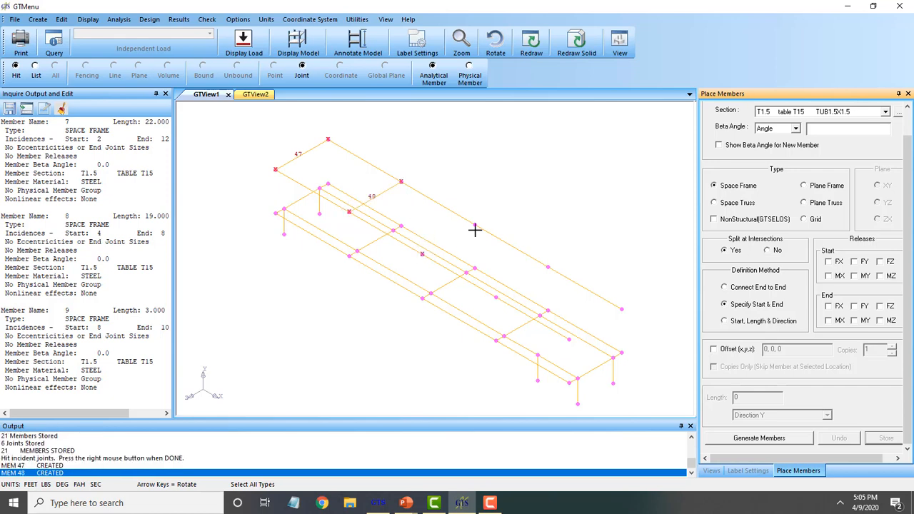
click(474, 226)
click(495, 297)
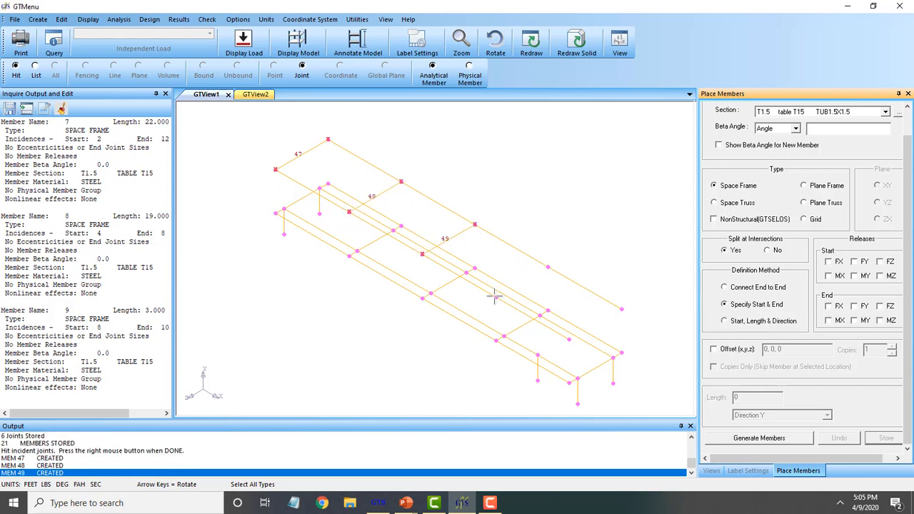
click(547, 267)
click(569, 339)
click(621, 308)
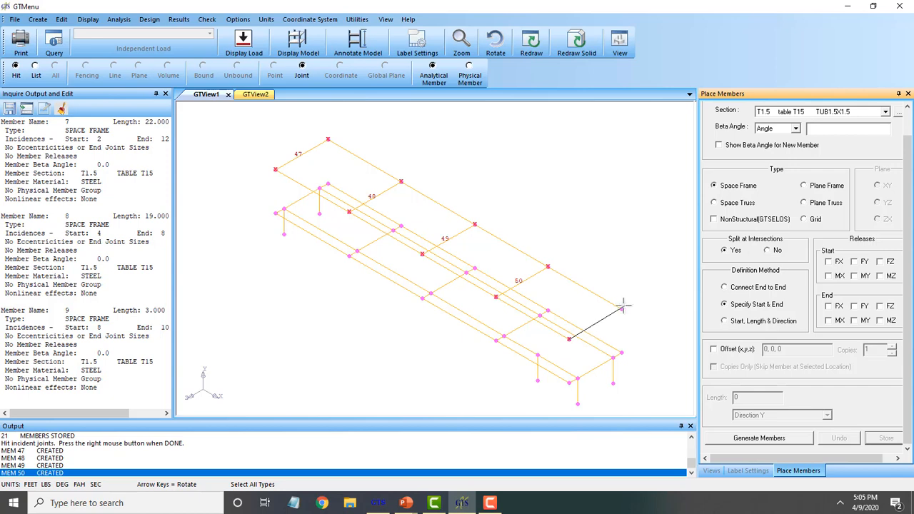
right_click(671, 301)
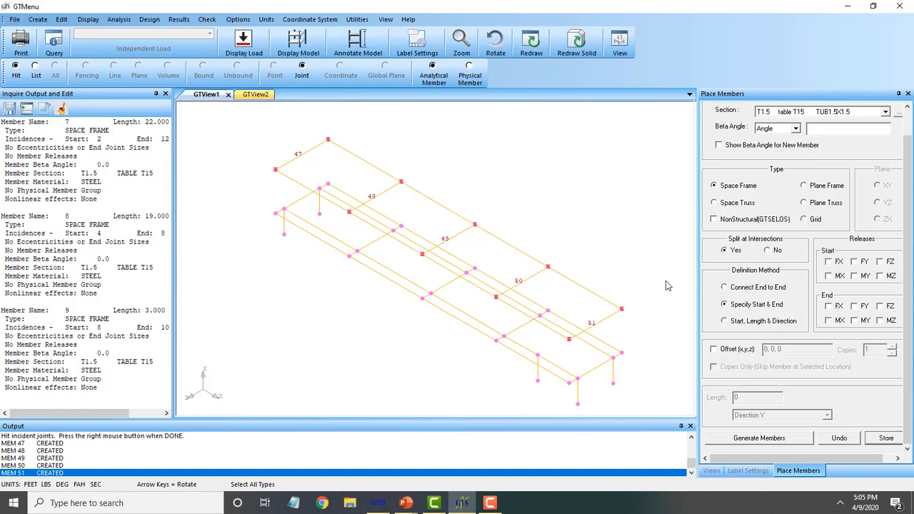
click(885, 438)
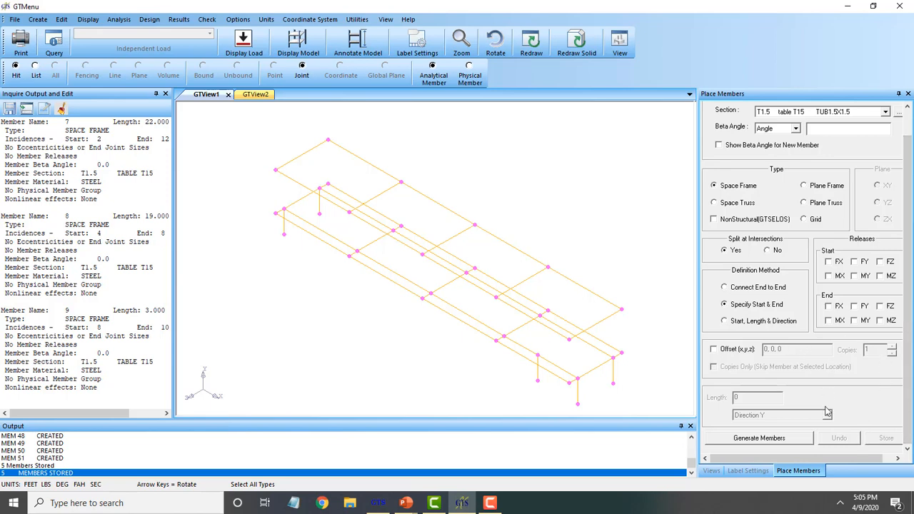
click(759, 437)
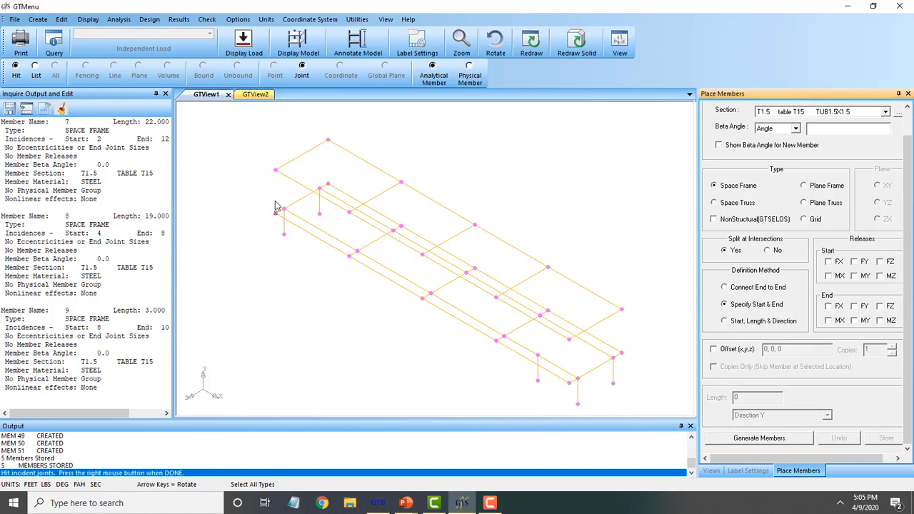
Place vertical members 52 through 56 from lower joints up to top joints
click(275, 170)
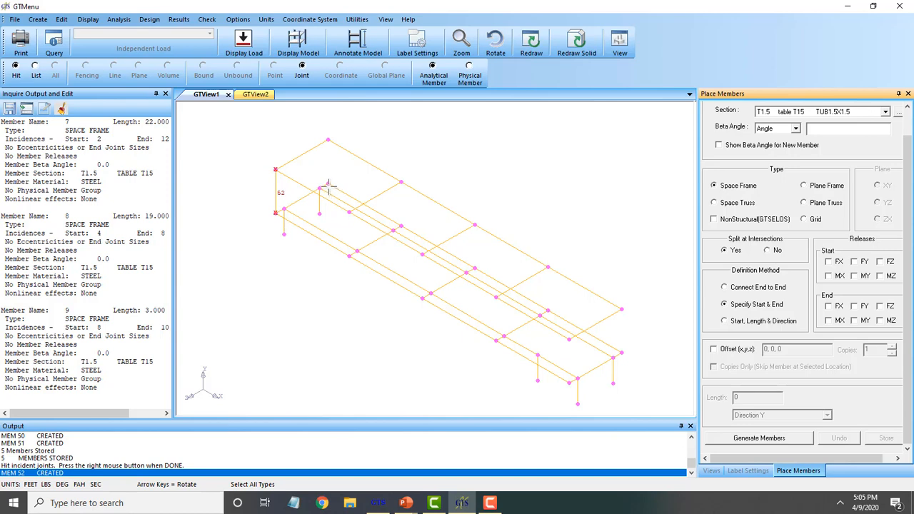
click(328, 183)
click(328, 139)
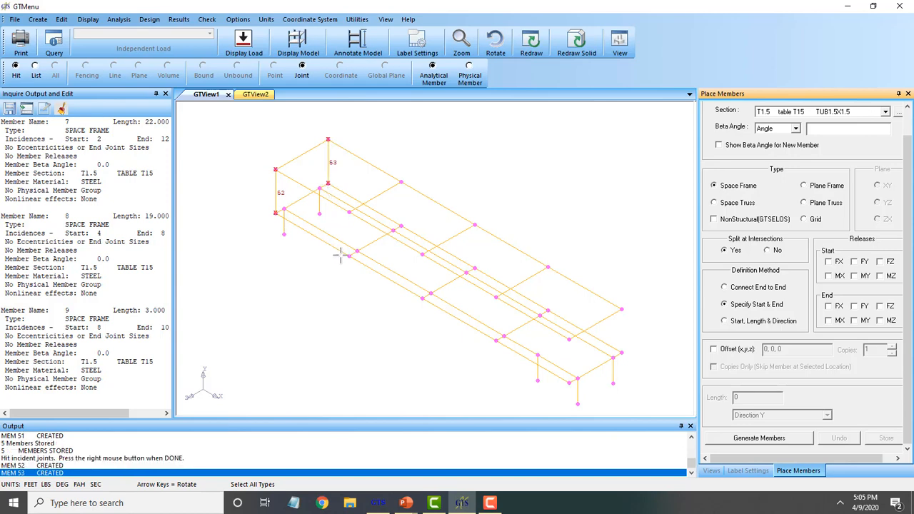
click(349, 255)
click(349, 212)
click(401, 226)
click(401, 182)
click(422, 298)
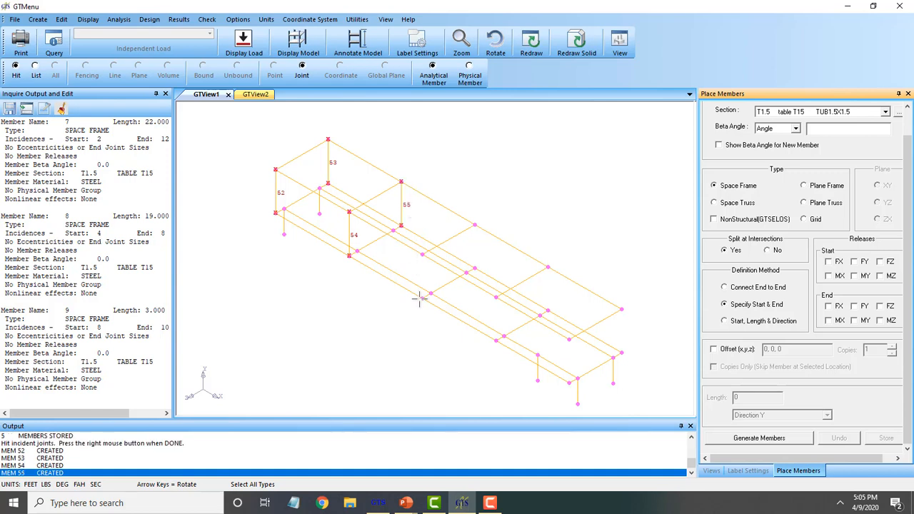
click(422, 254)
Place vertical members 57 through 61 and store all ten verticals
click(474, 268)
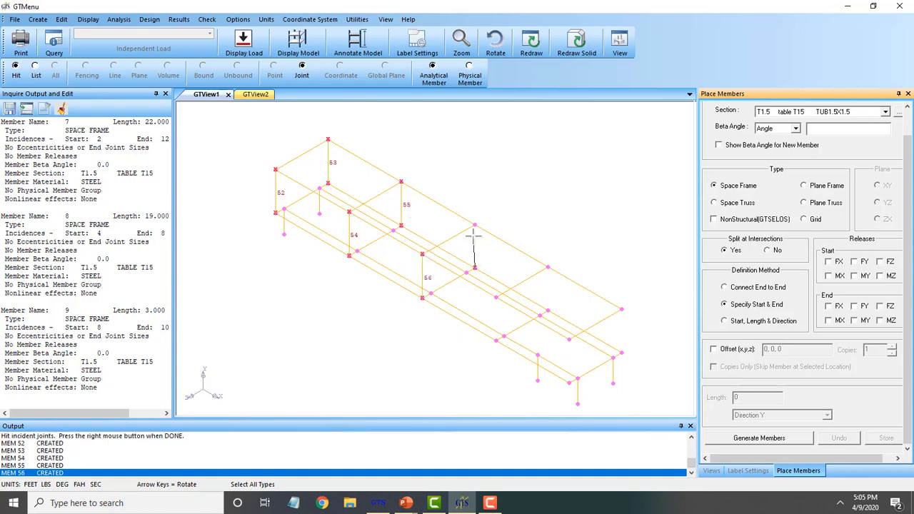
click(474, 226)
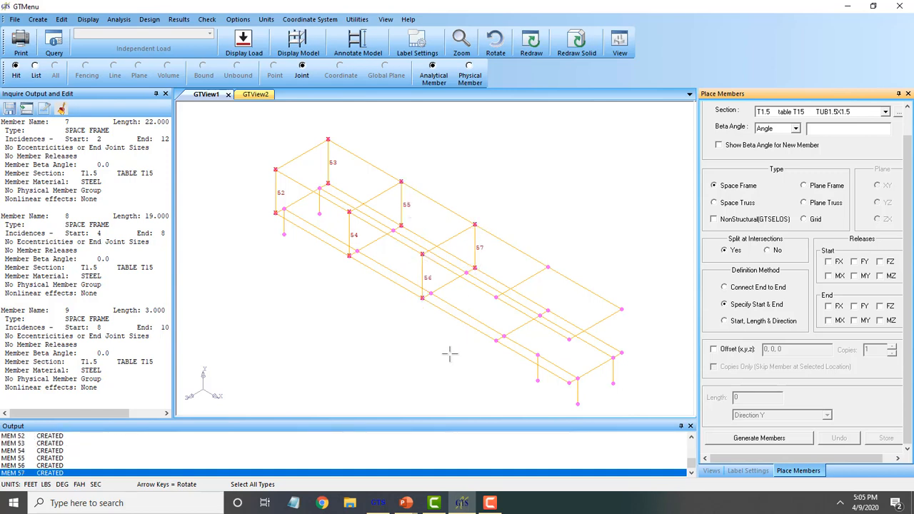
click(495, 340)
click(496, 298)
click(548, 310)
click(548, 267)
click(569, 382)
click(569, 339)
click(621, 352)
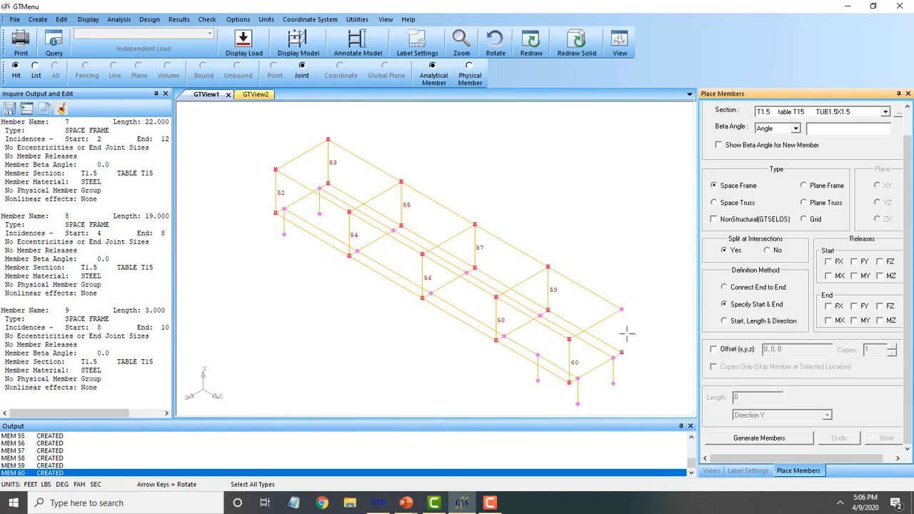
click(621, 310)
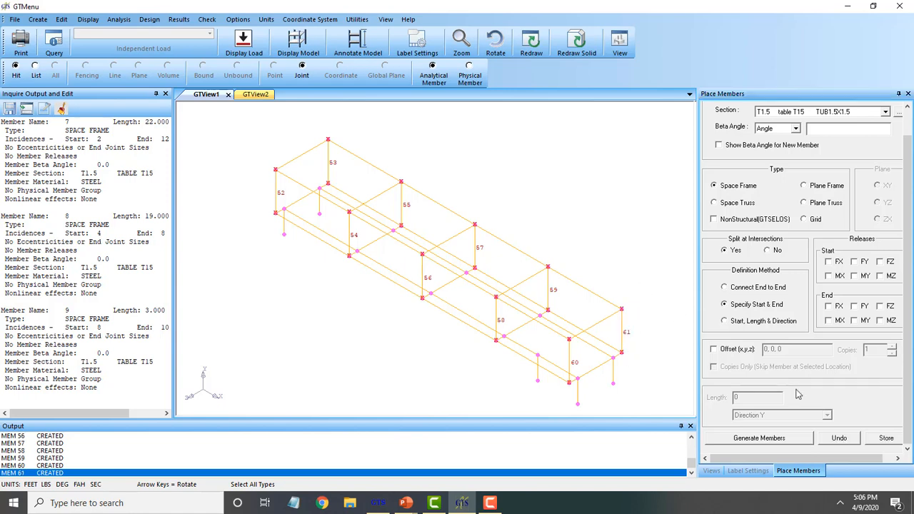
click(889, 438)
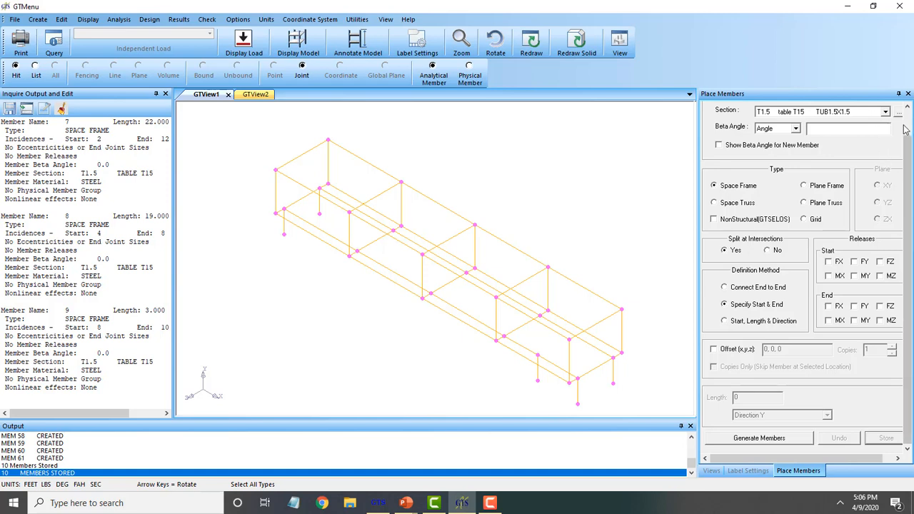
Change the placement section to T0.5 from table T15 (TUB0.5X0.5)
click(885, 112)
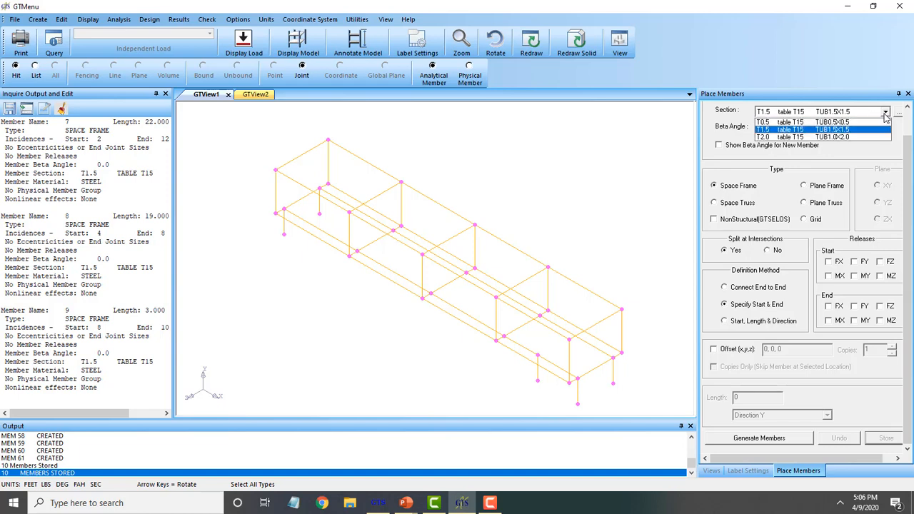
click(841, 123)
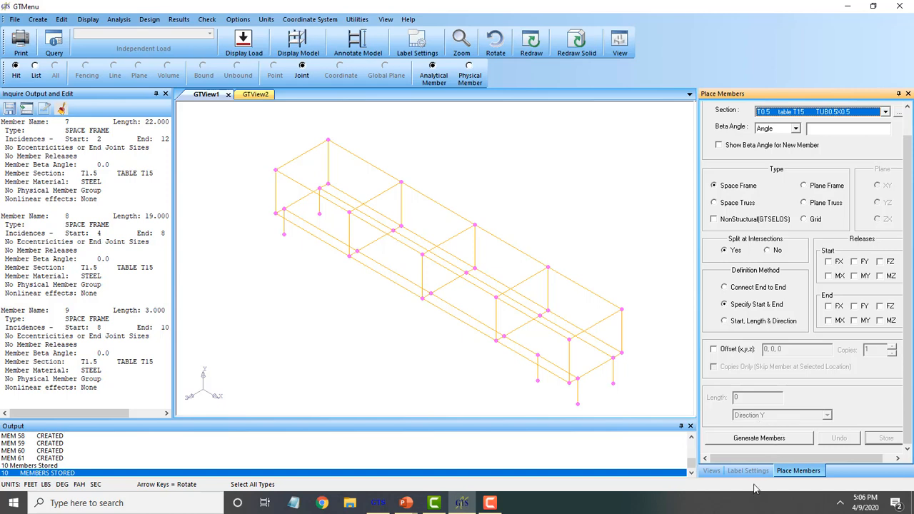
Place T0.5 diagonal bracing members 62 through 65 in the first side panel
click(770, 439)
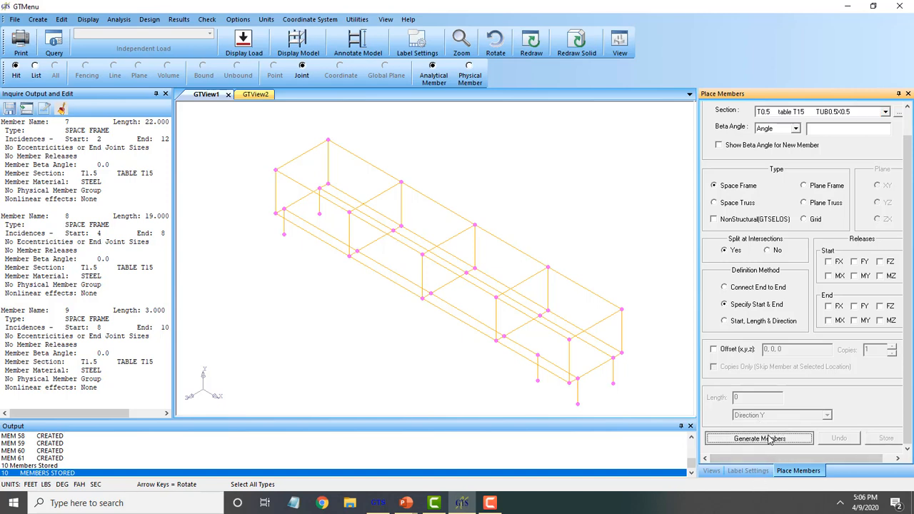
click(275, 170)
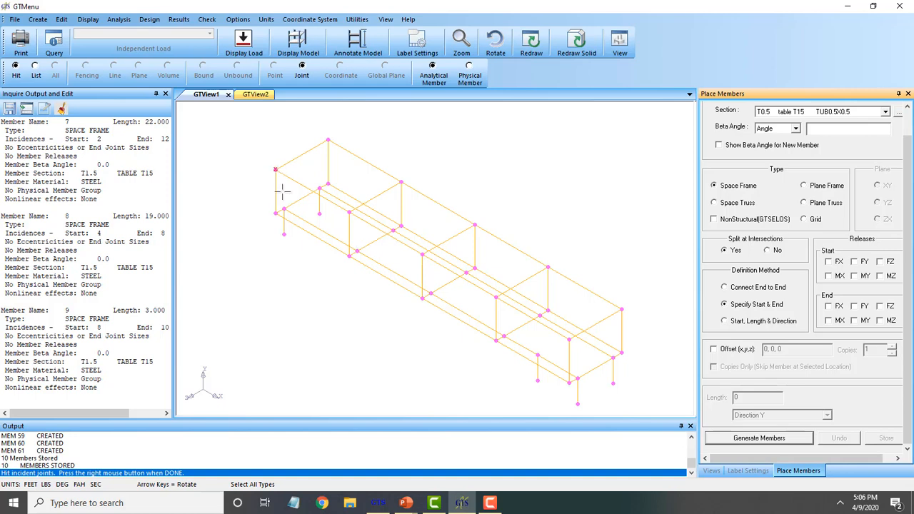
click(349, 255)
click(349, 213)
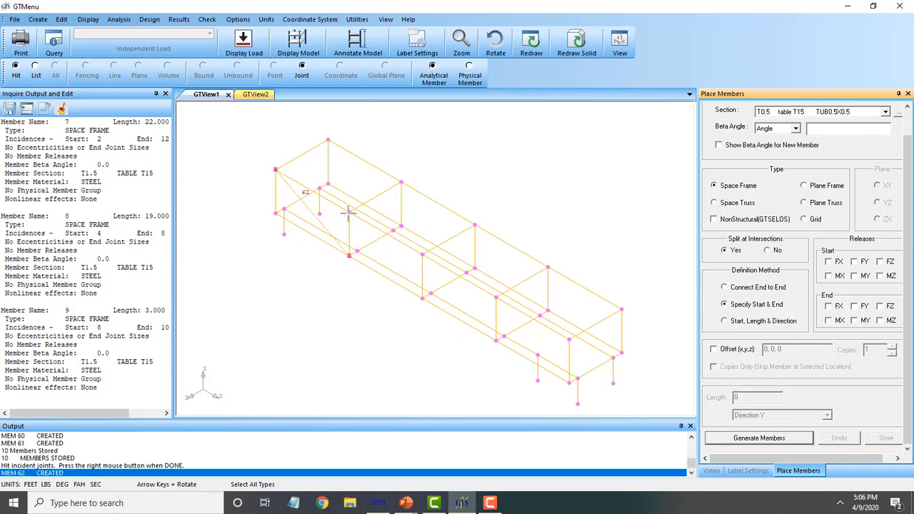
click(422, 298)
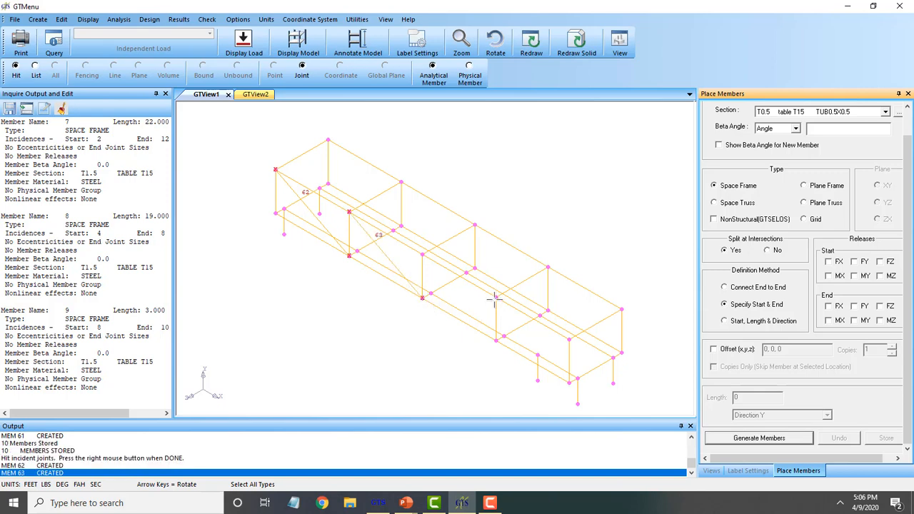
click(495, 296)
click(421, 298)
click(569, 339)
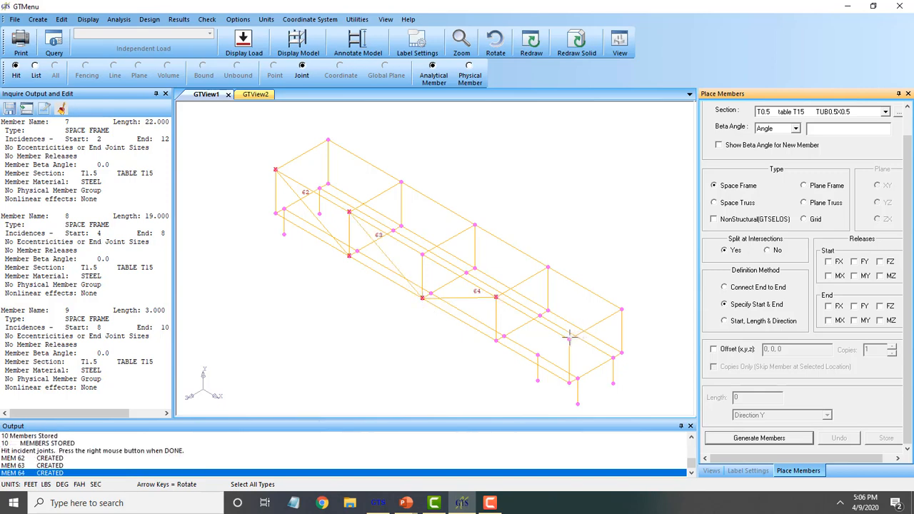
click(496, 341)
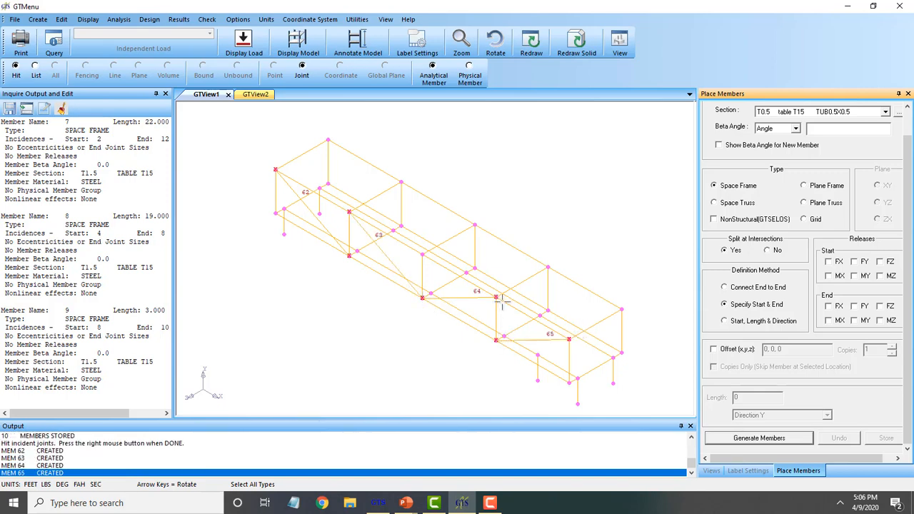
Add diagonals 66 through 69 in the opposite side panel and store all eight
click(327, 139)
click(401, 226)
click(400, 183)
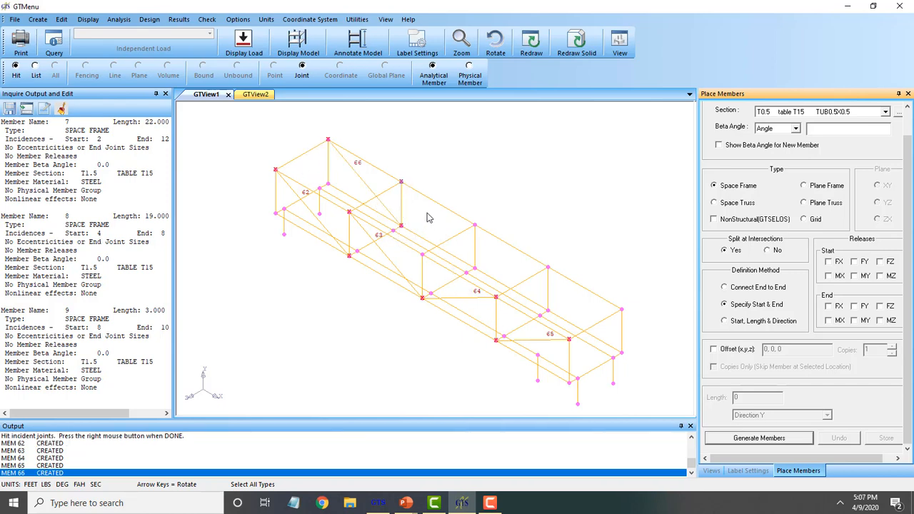
click(474, 268)
click(547, 269)
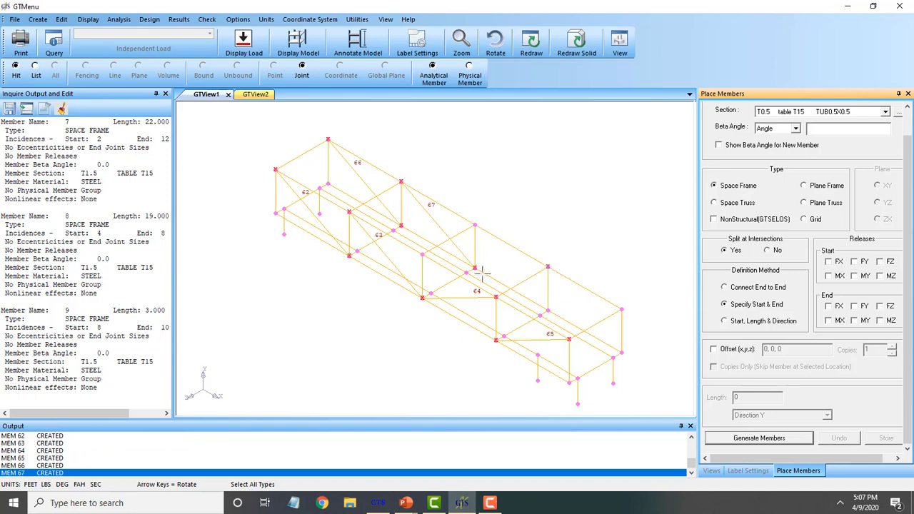
click(475, 268)
click(621, 310)
click(547, 311)
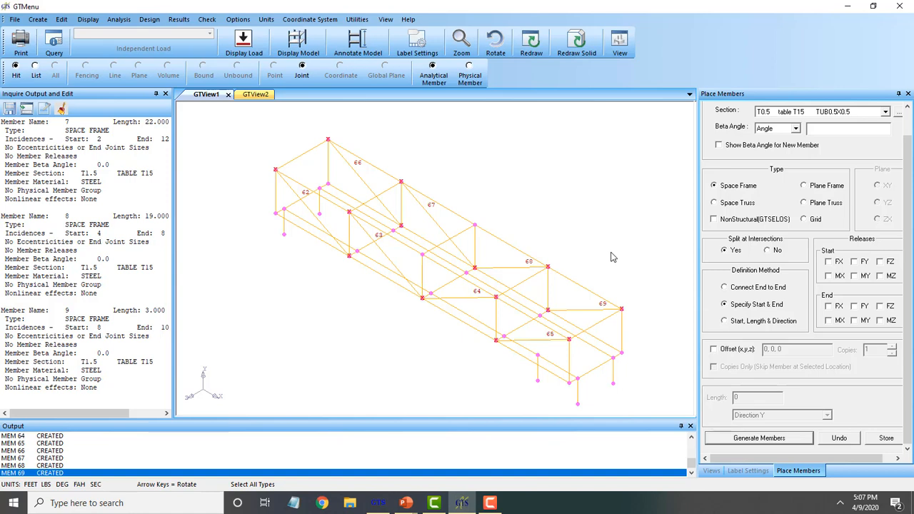
click(883, 440)
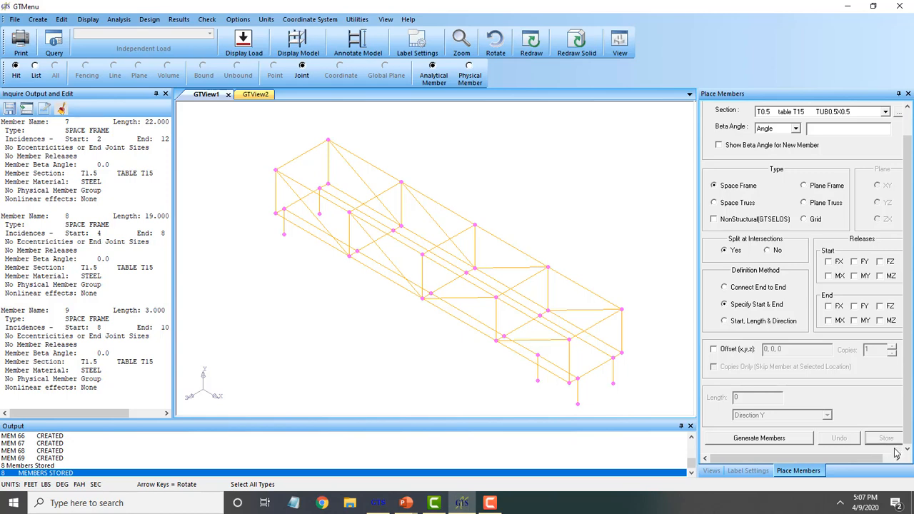
click(791, 440)
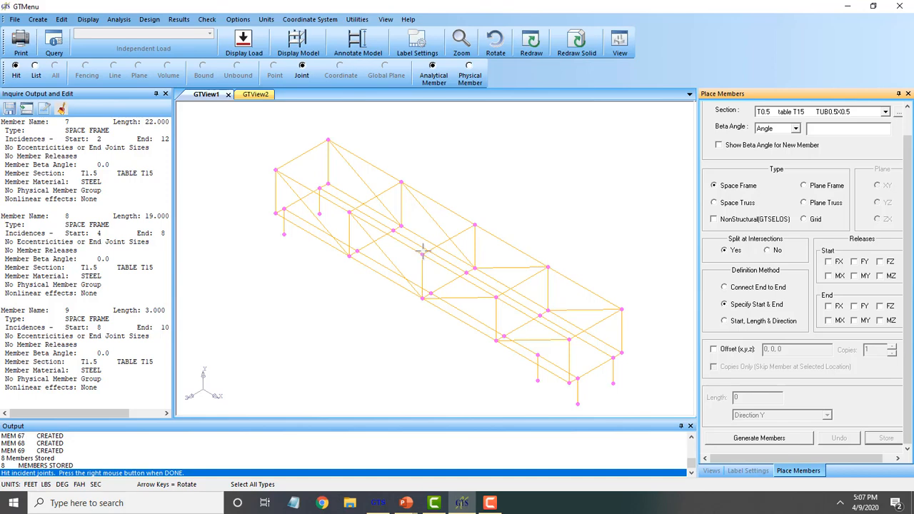
Place crossed T0.5 braces in both end panels (members 70–77, including 74 and 75) and store them
click(276, 170)
click(401, 181)
click(328, 140)
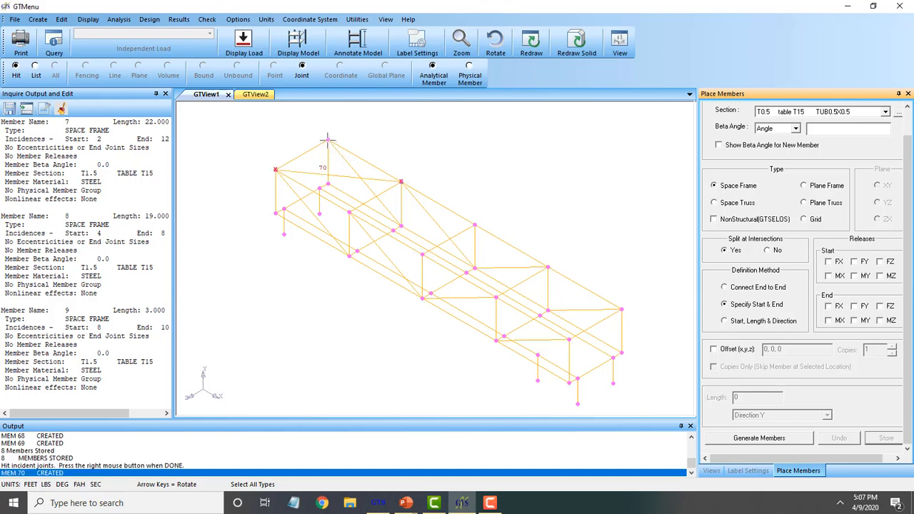
click(349, 211)
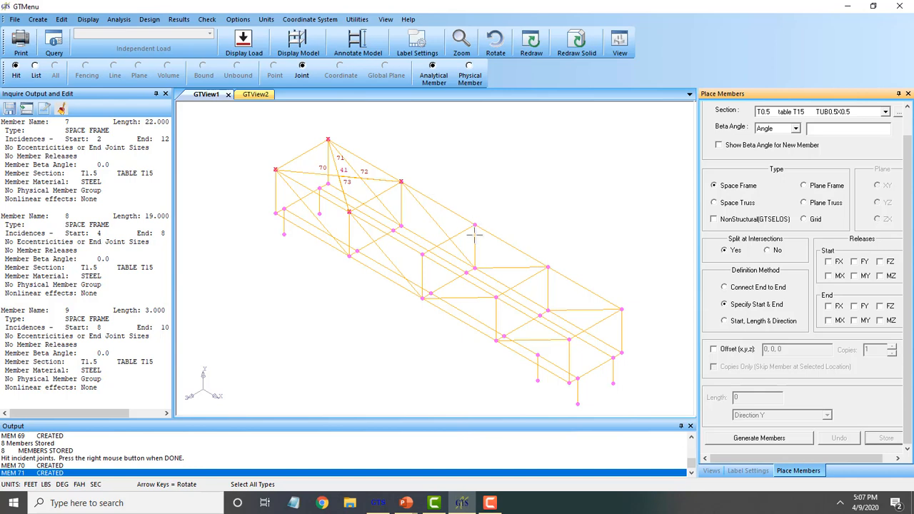
click(547, 267)
click(569, 339)
click(622, 309)
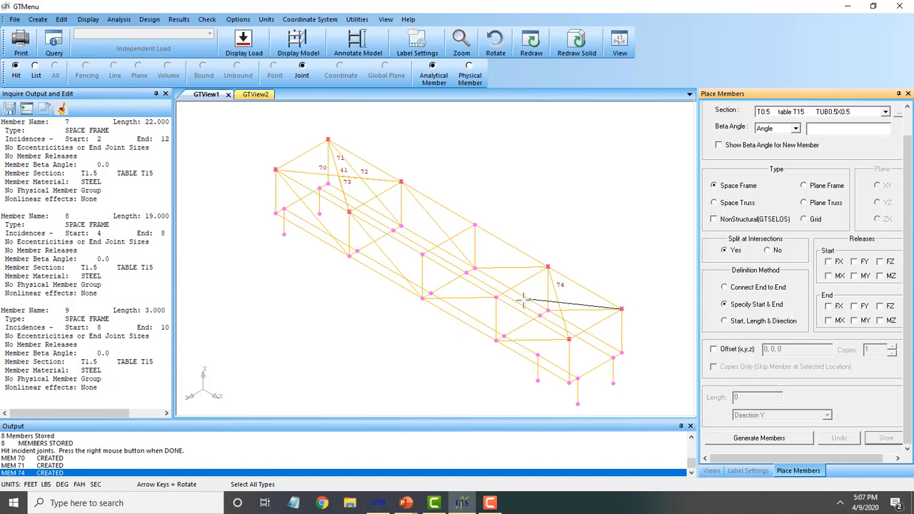
click(496, 296)
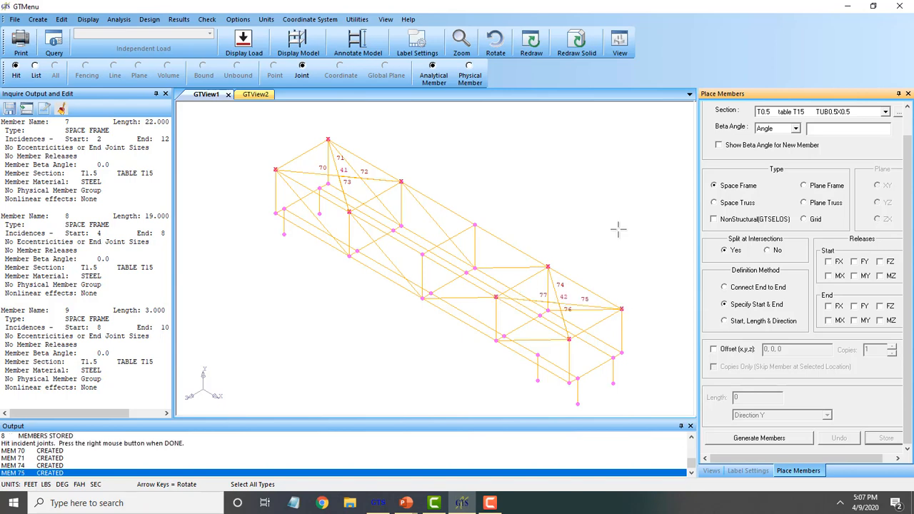
right_click(618, 229)
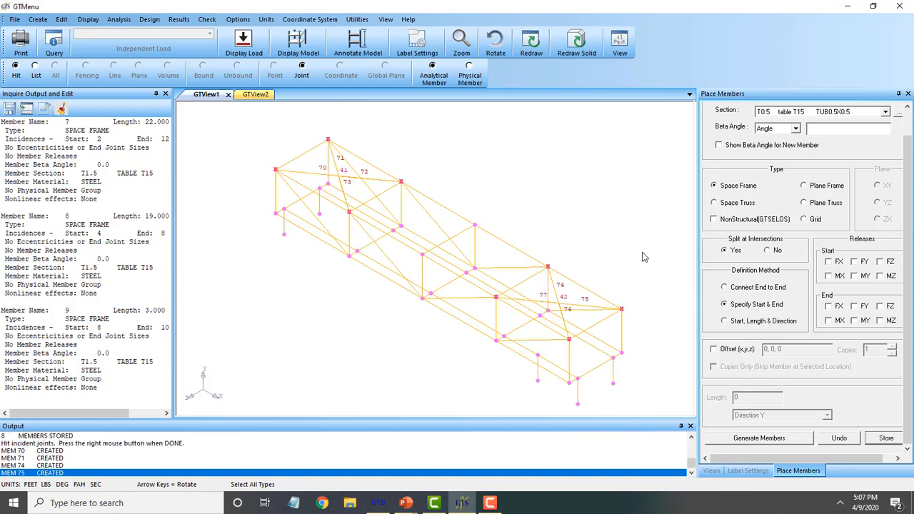
click(884, 437)
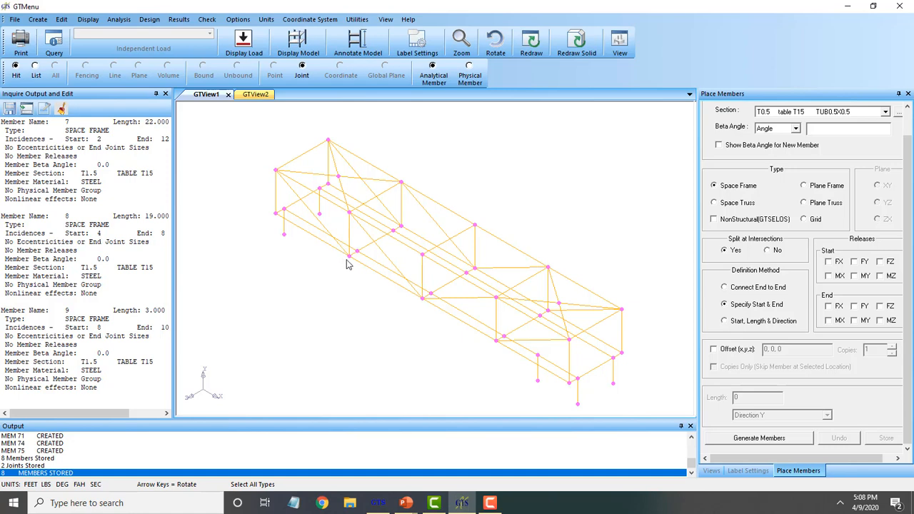
Add bracing members 78 and 79 at the near end of the truss
click(759, 439)
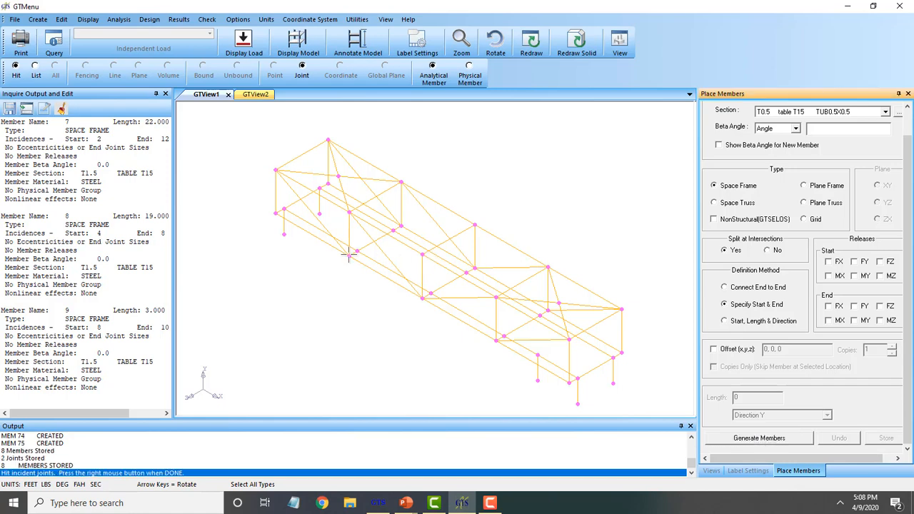
click(284, 234)
click(356, 251)
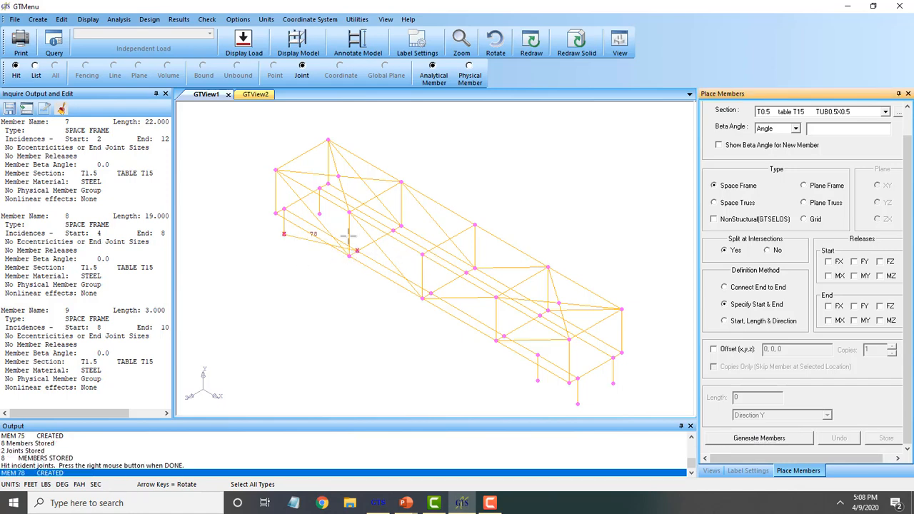
click(319, 213)
click(401, 225)
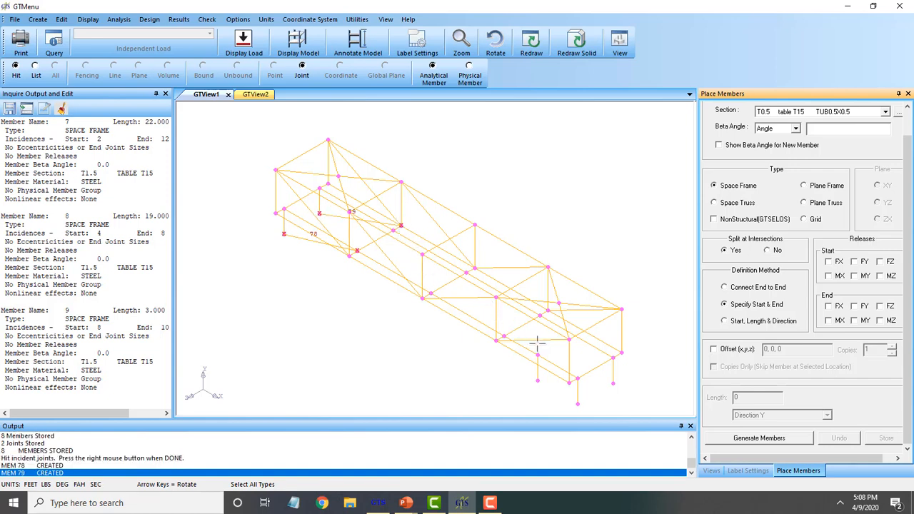
Add members 80, 81 and 82 across the bottom far end, then store them
click(538, 380)
click(576, 379)
click(537, 381)
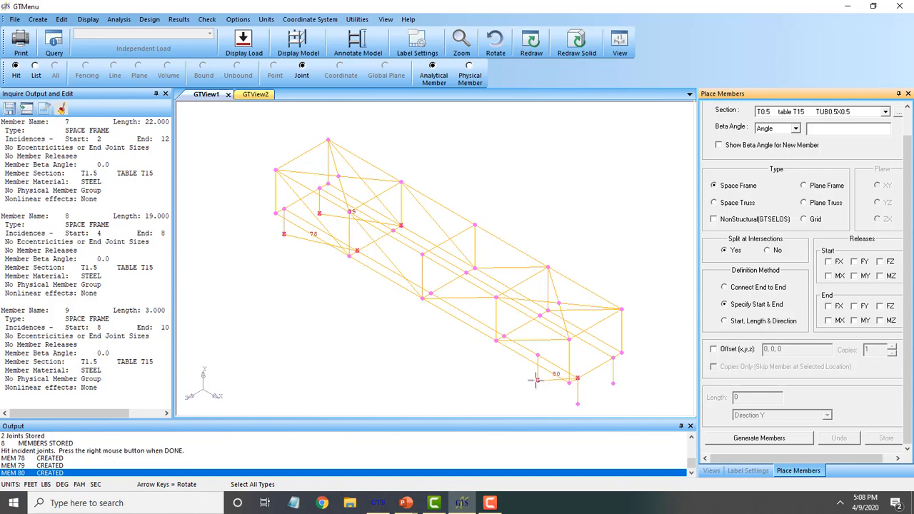
click(503, 336)
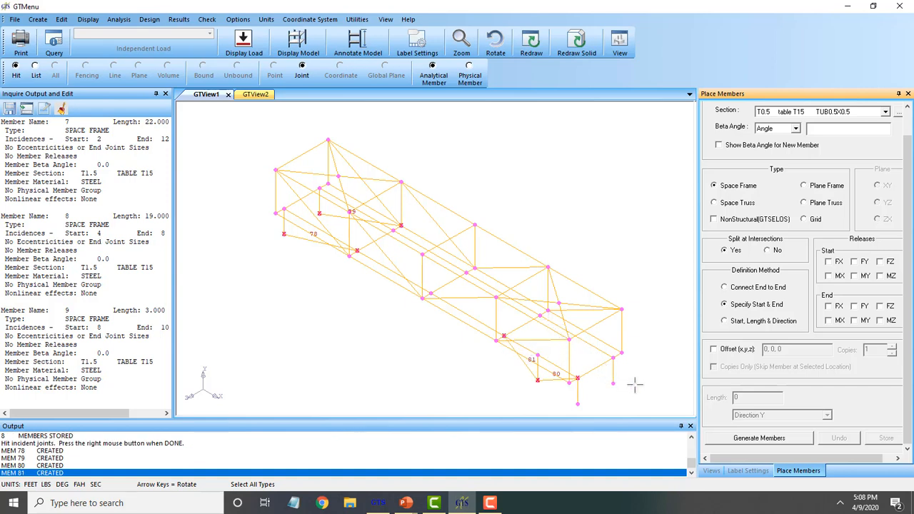
click(613, 383)
click(542, 316)
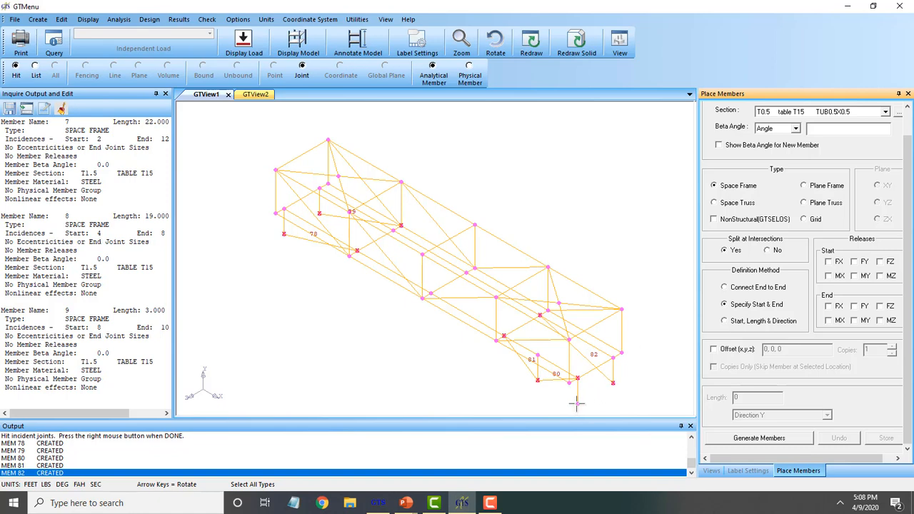
right_click(652, 247)
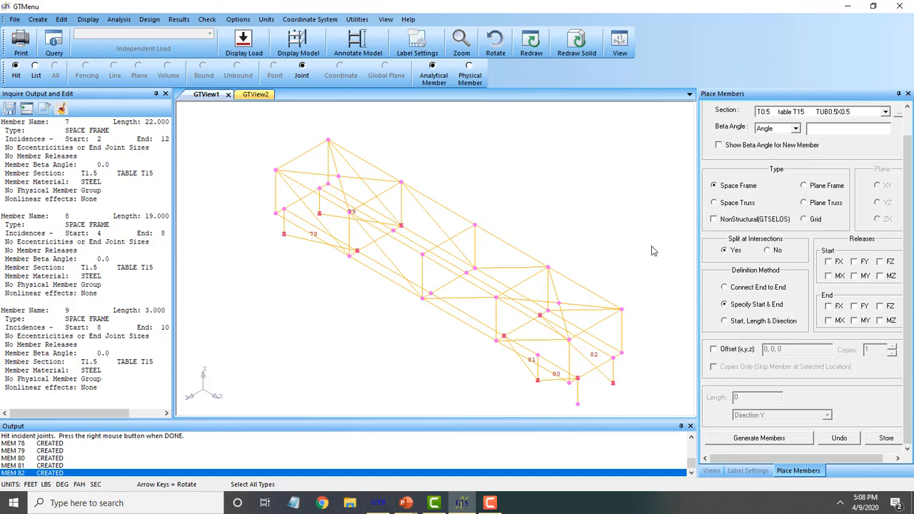
click(870, 434)
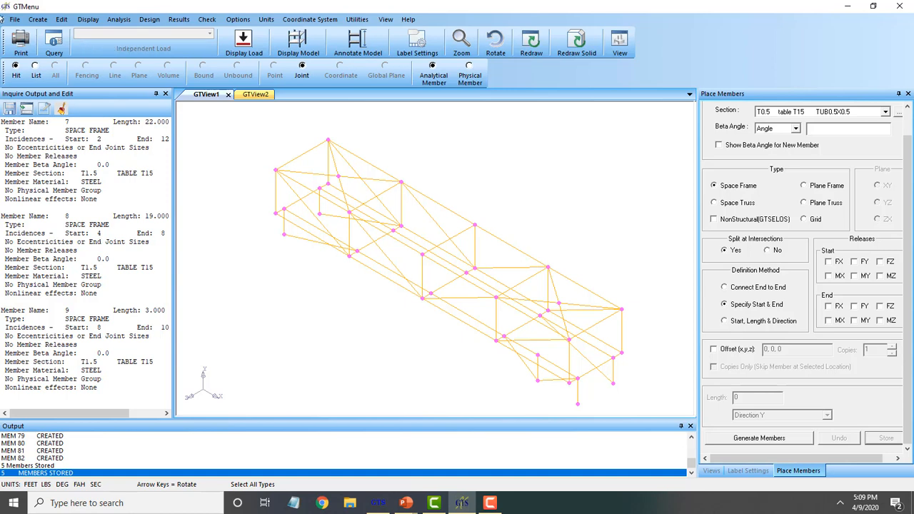
Delete the stray vertical member hanging below the truss
click(62, 19)
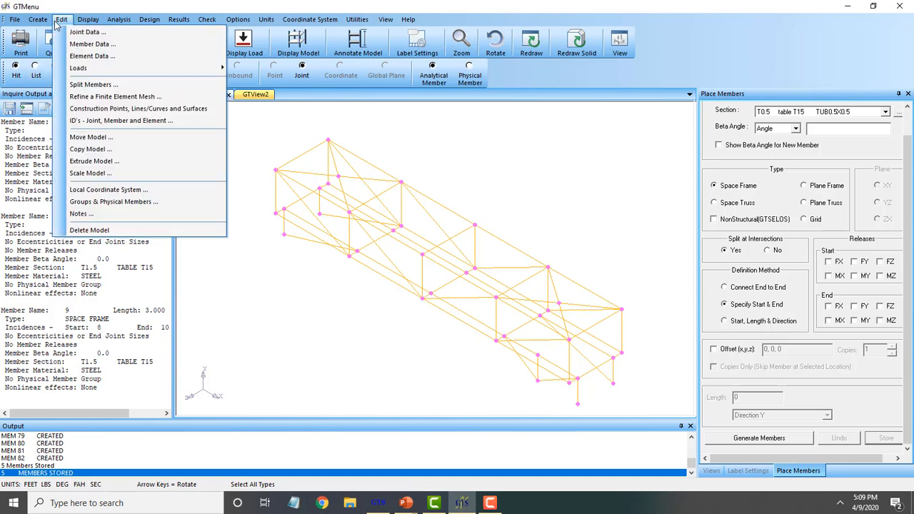
click(92, 44)
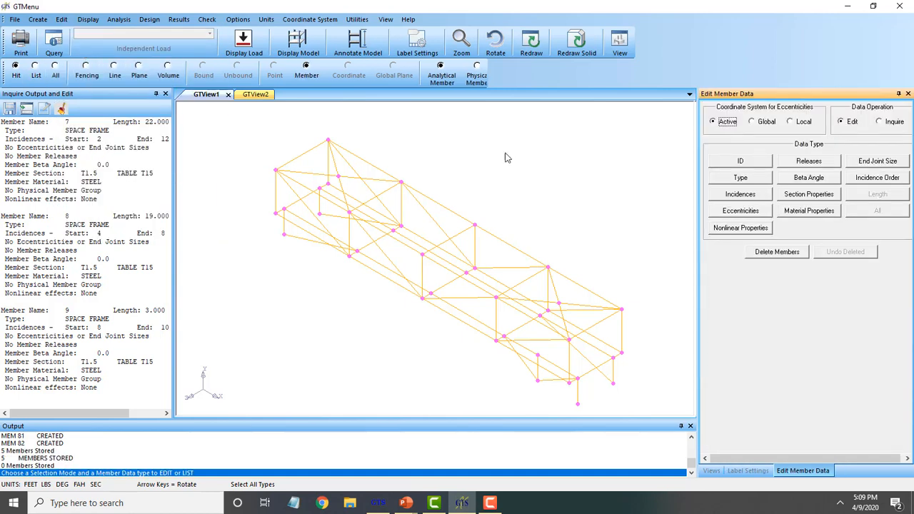
click(795, 255)
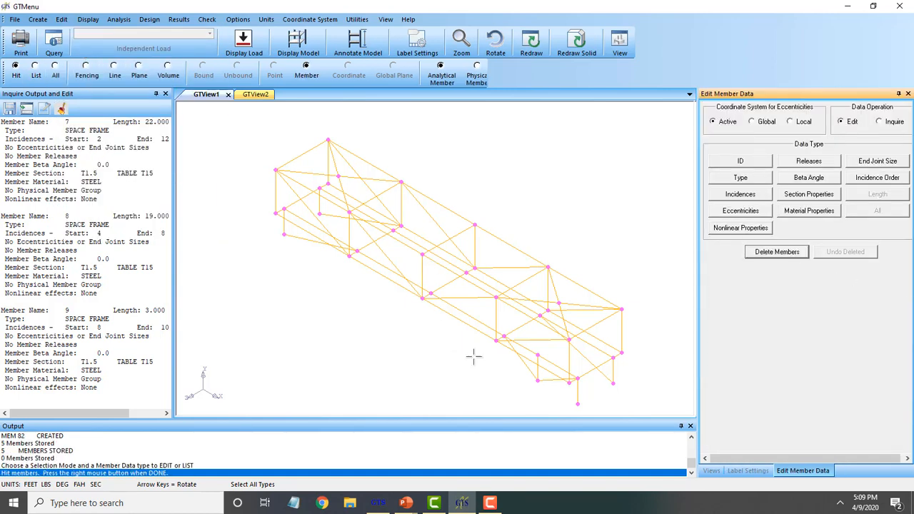
click(579, 397)
right_click(653, 277)
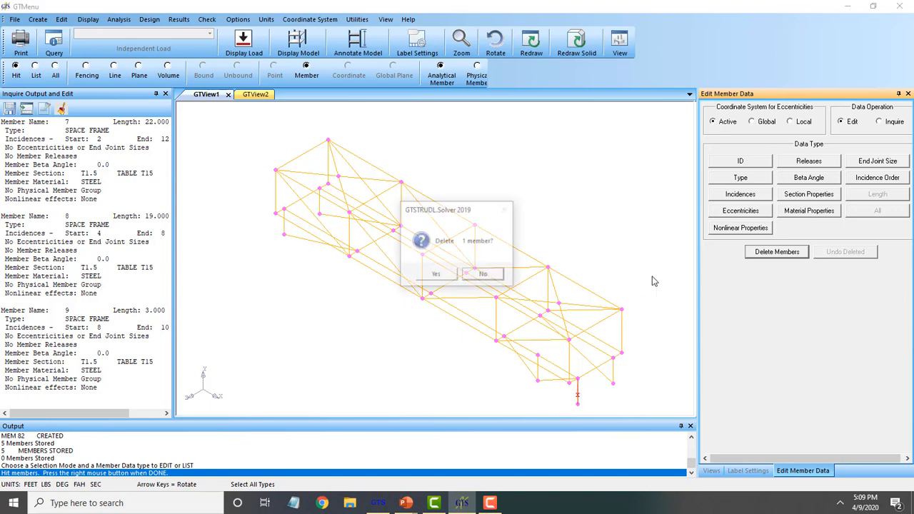
click(454, 280)
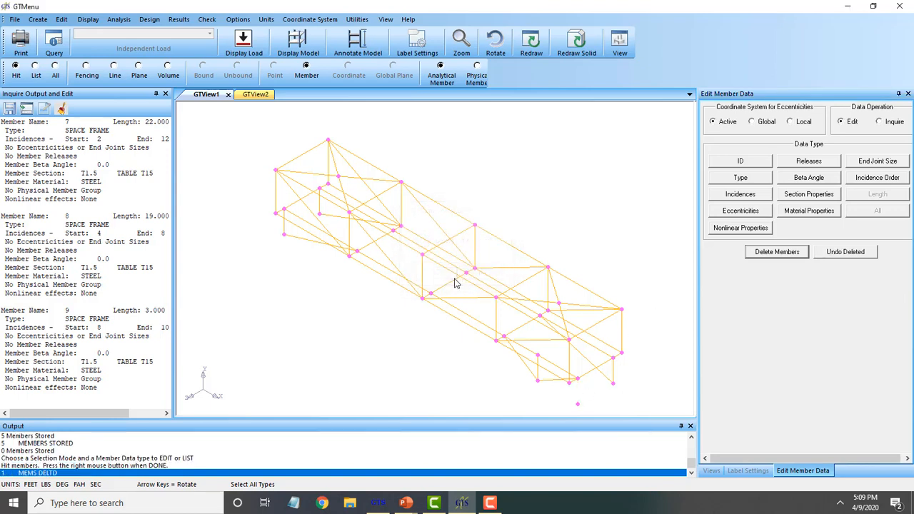
click(310, 67)
Check for floating joints and delete leftover joint 9
click(207, 19)
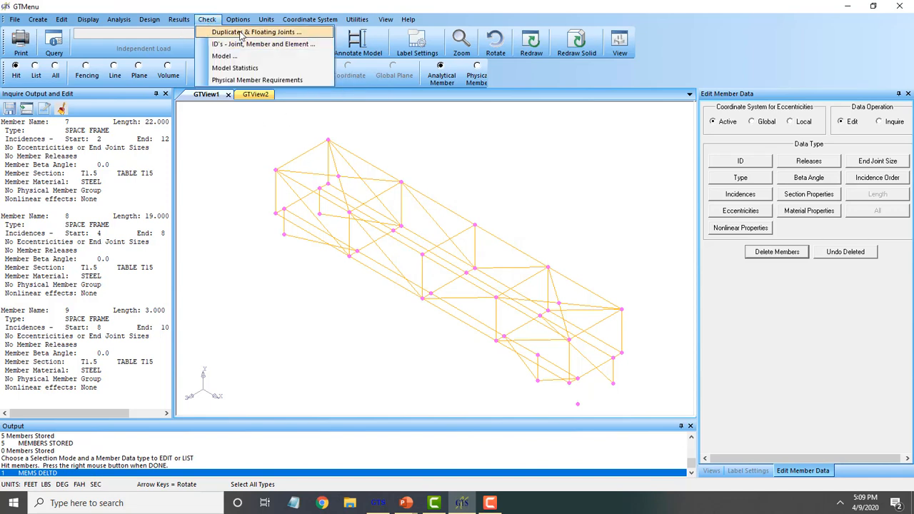
click(243, 32)
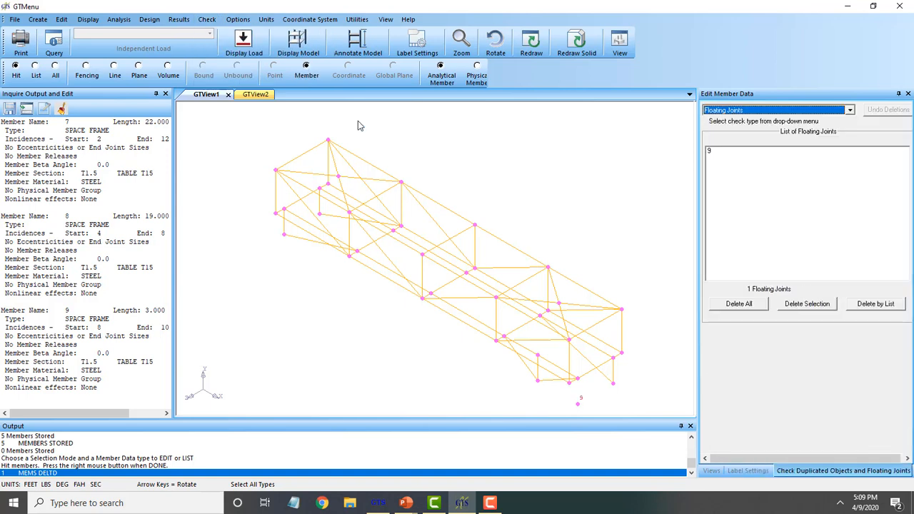
click(740, 304)
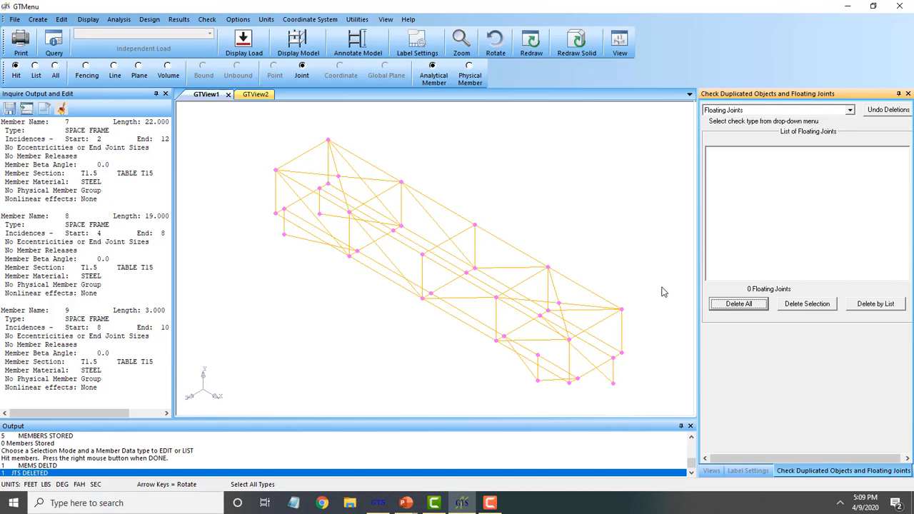
Redraw the truss with solid member sections and rotate and zoom to inspect it
click(570, 54)
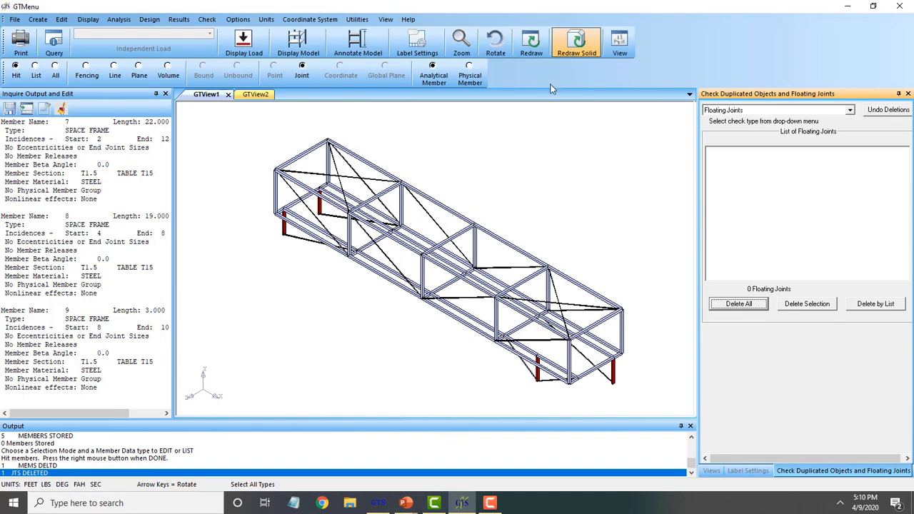
middle_drag(529, 217, 531, 229)
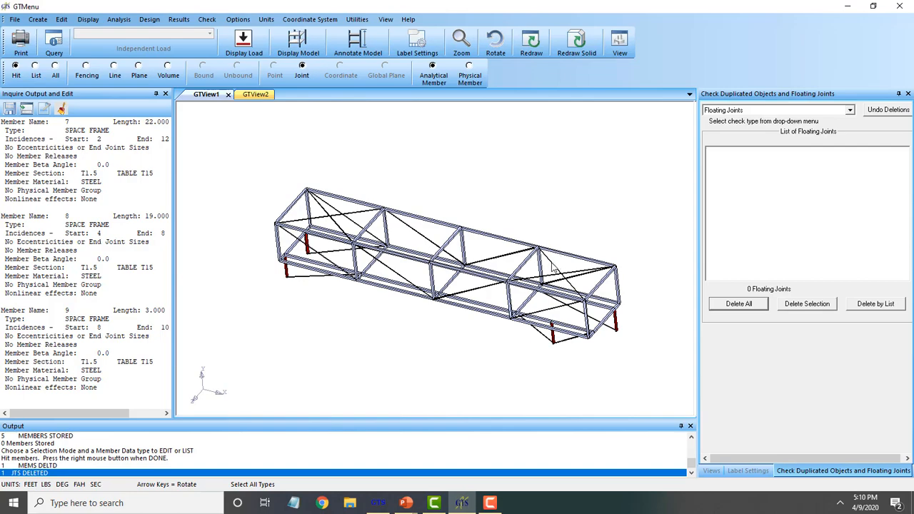
scroll(505, 327, up, 10)
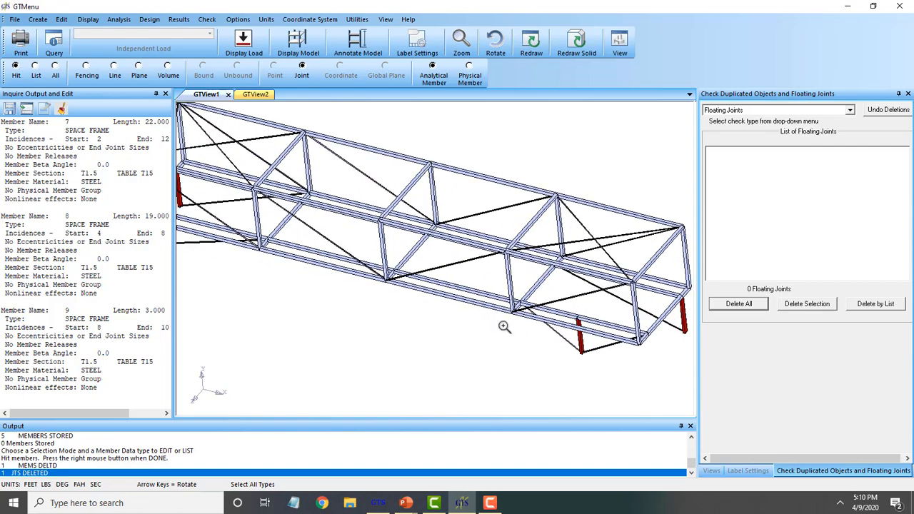
scroll(504, 326, up, 6)
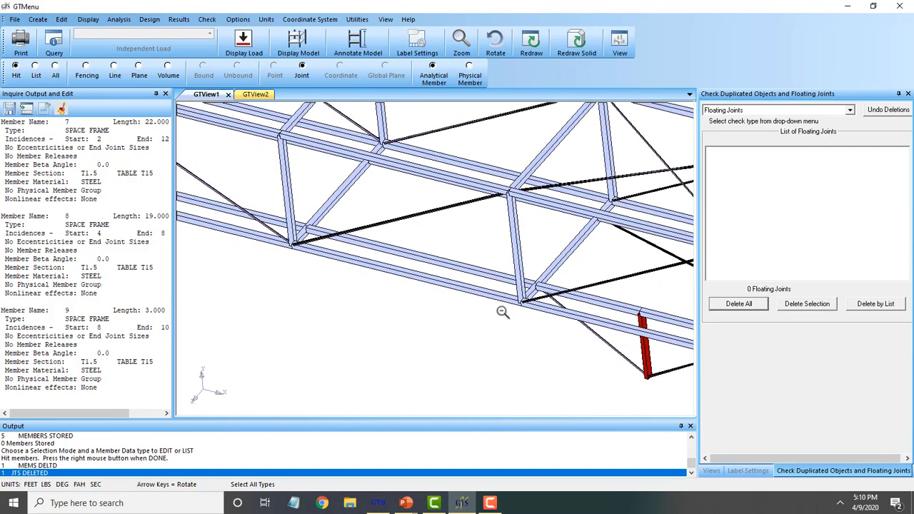
scroll(507, 314, down, 10)
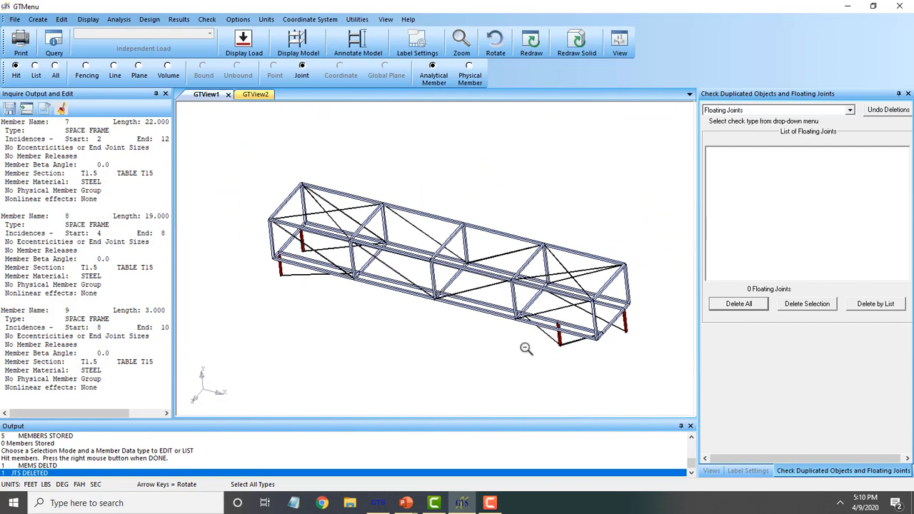
scroll(526, 349, down, 1)
middle_drag(524, 345, 498, 329)
View the truss in the XZ and YZ planes and list the sloping brace's properties
click(711, 470)
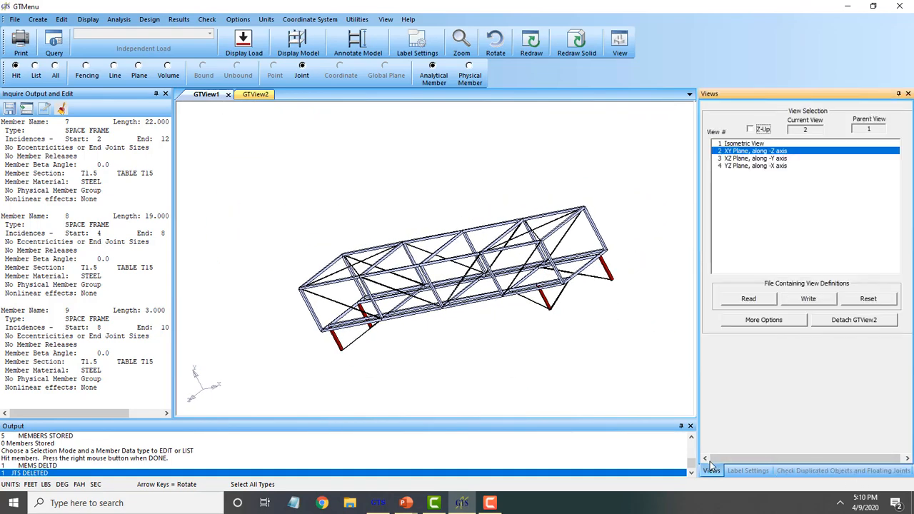
click(763, 157)
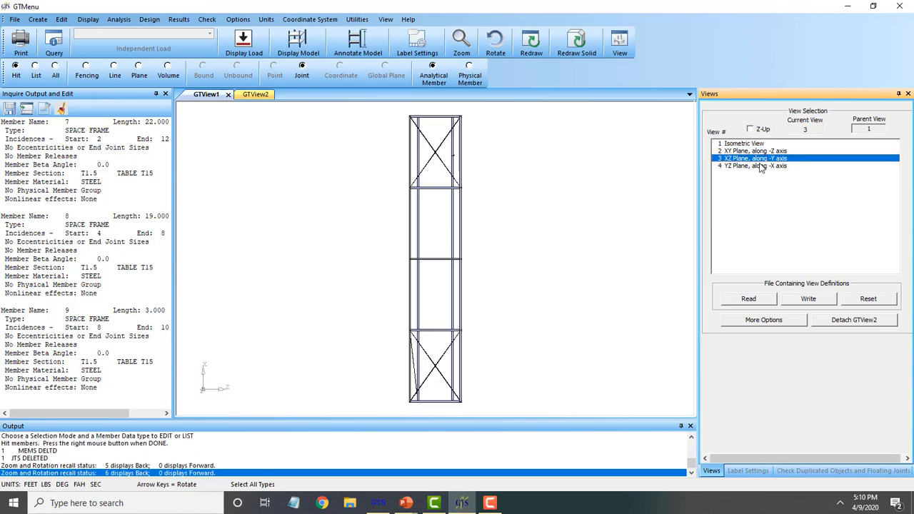
click(758, 165)
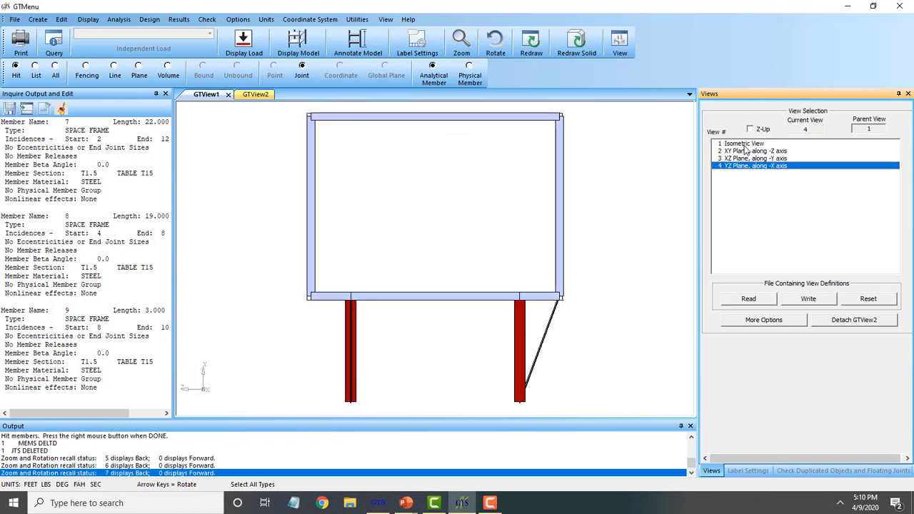
click(544, 340)
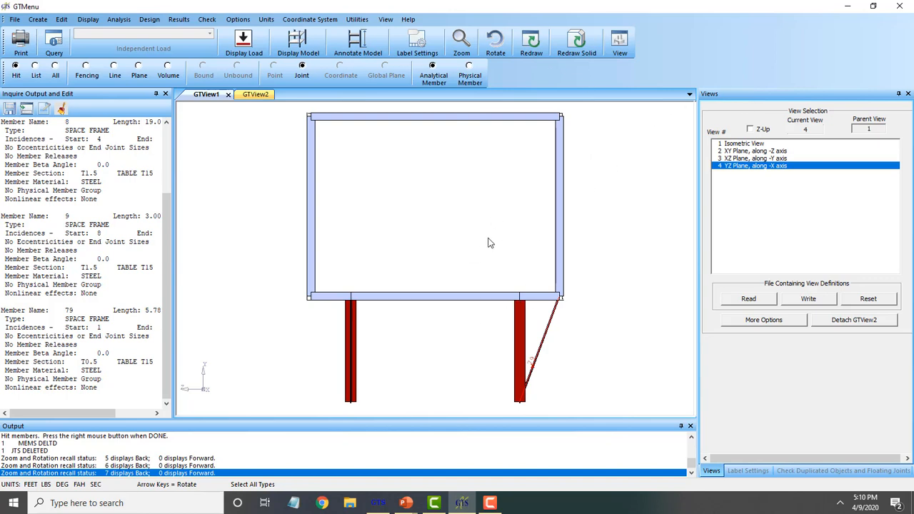
Return to the isometric view and list the properties of members 82 and 79
key(i)
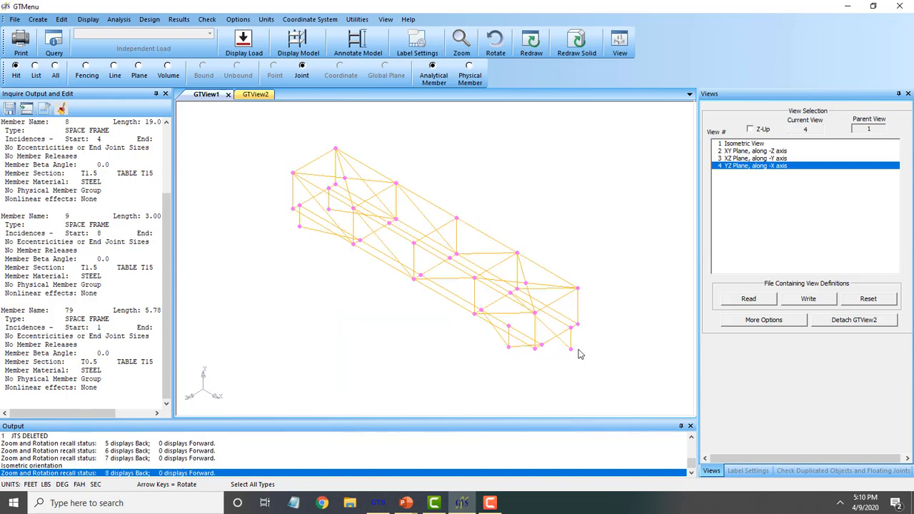
click(551, 335)
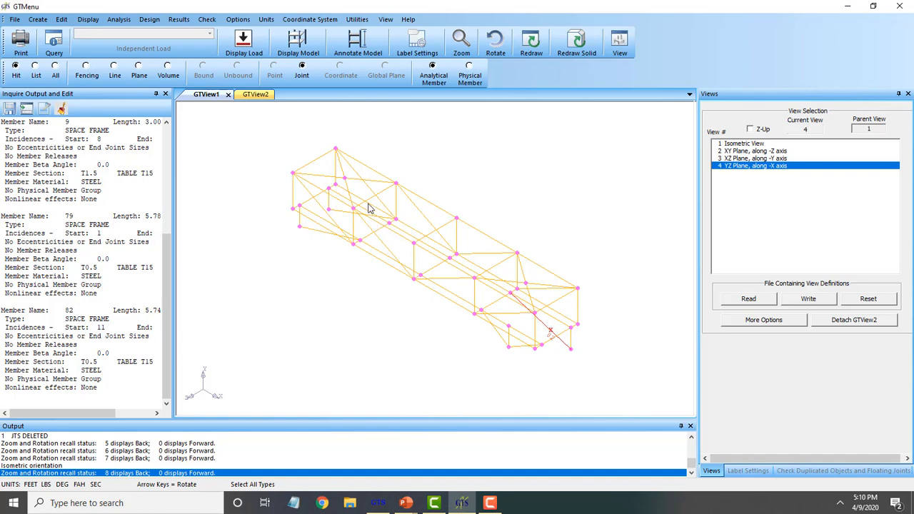
scroll(367, 208, up, 6)
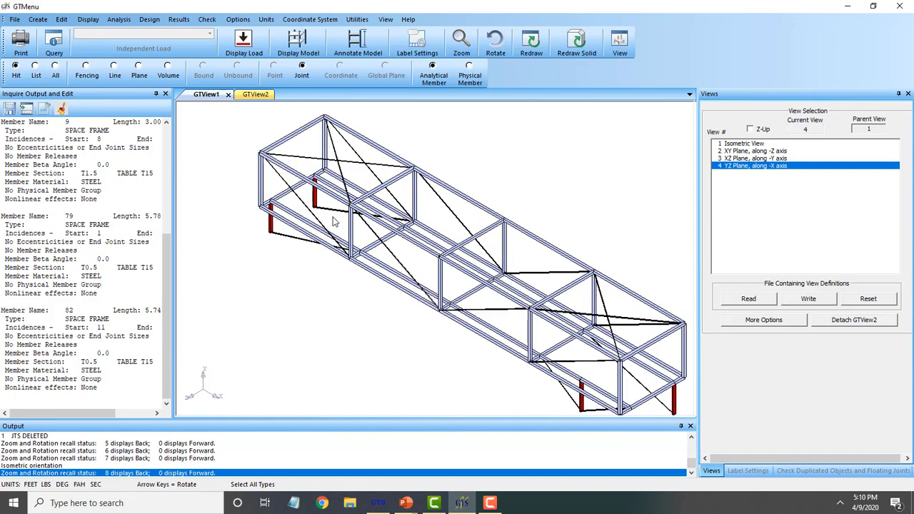
click(336, 215)
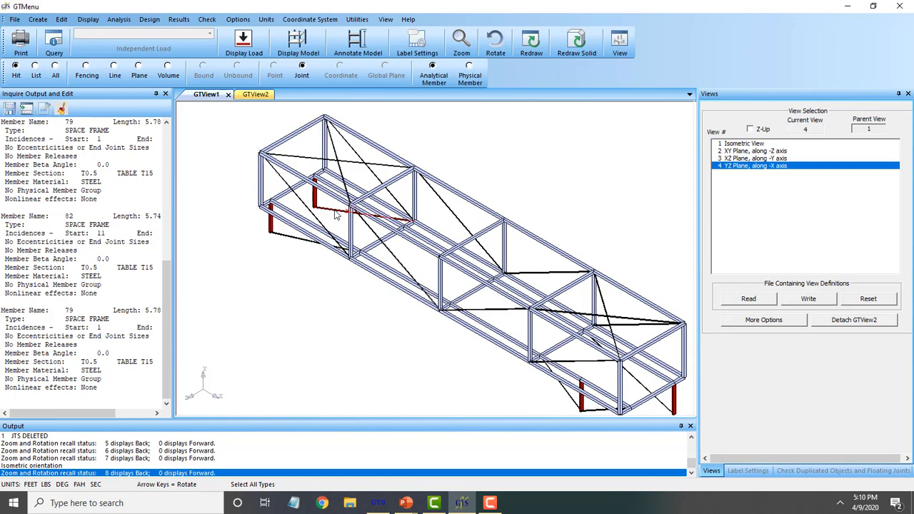
click(61, 19)
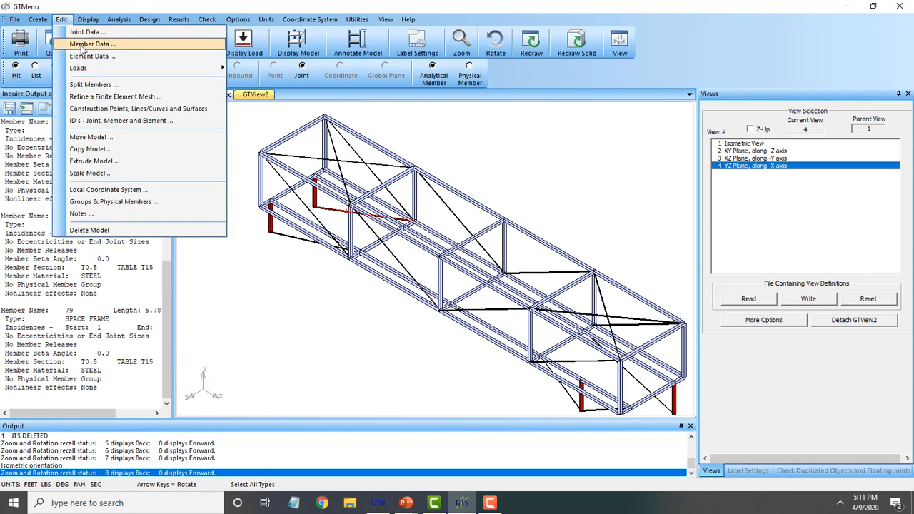
Delete the misplaced diagonal brace from the truss
click(82, 45)
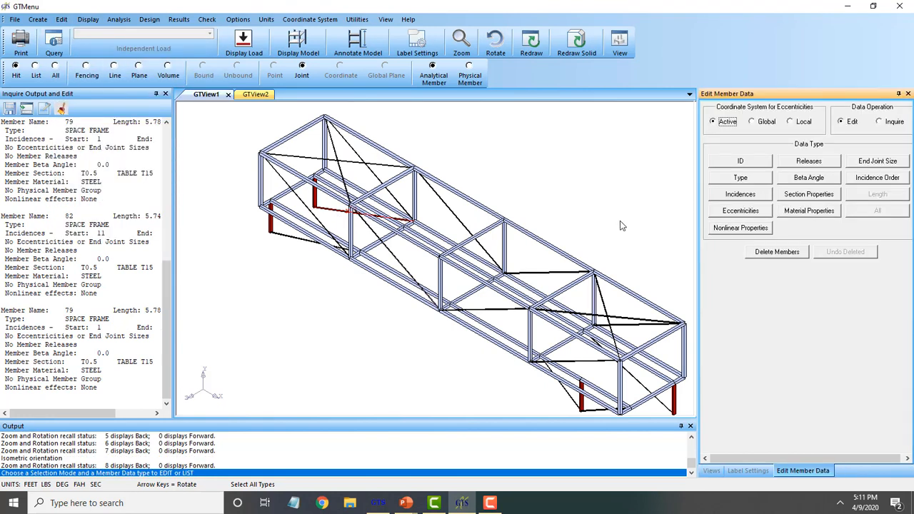
click(781, 252)
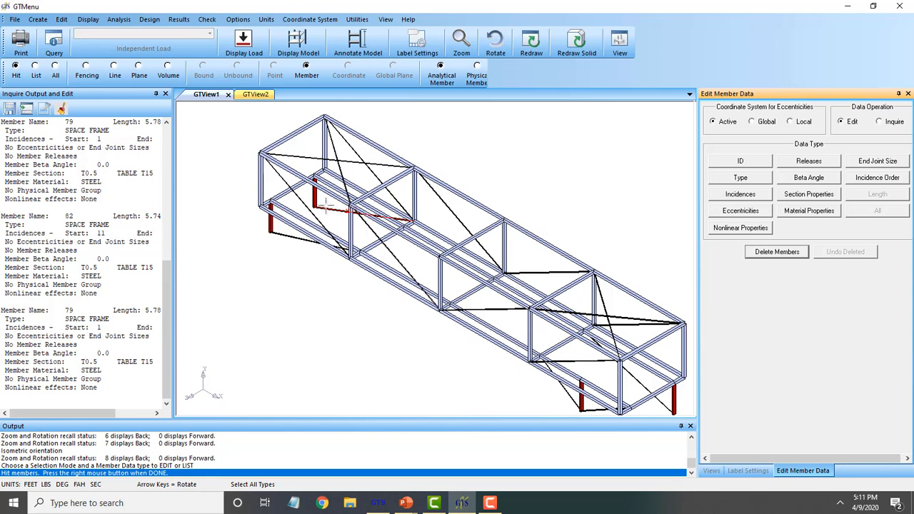
right_click(445, 162)
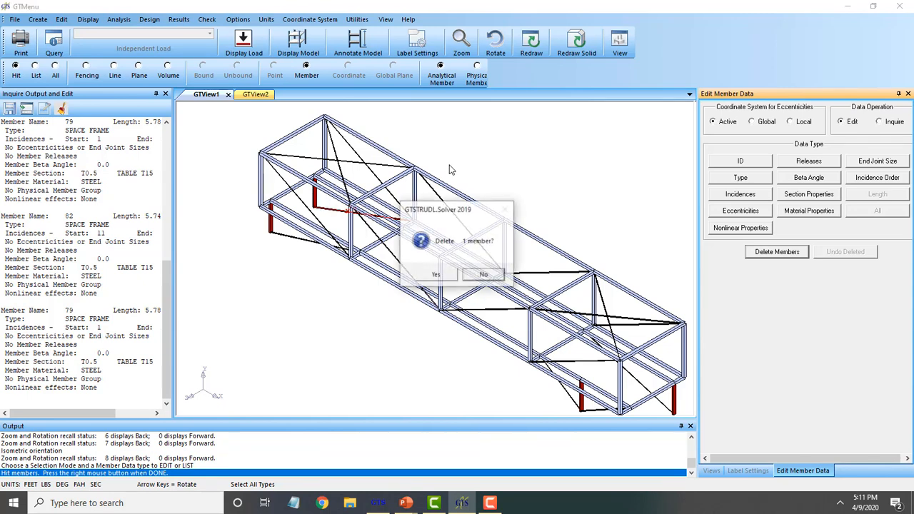
click(437, 276)
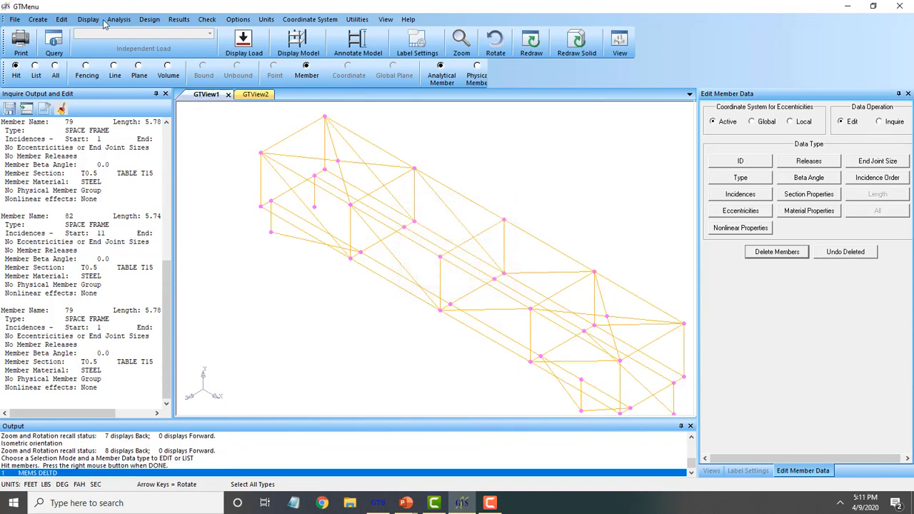
Create and store replacement T0.5 brace member 83, length 5.74, near the left end
click(38, 19)
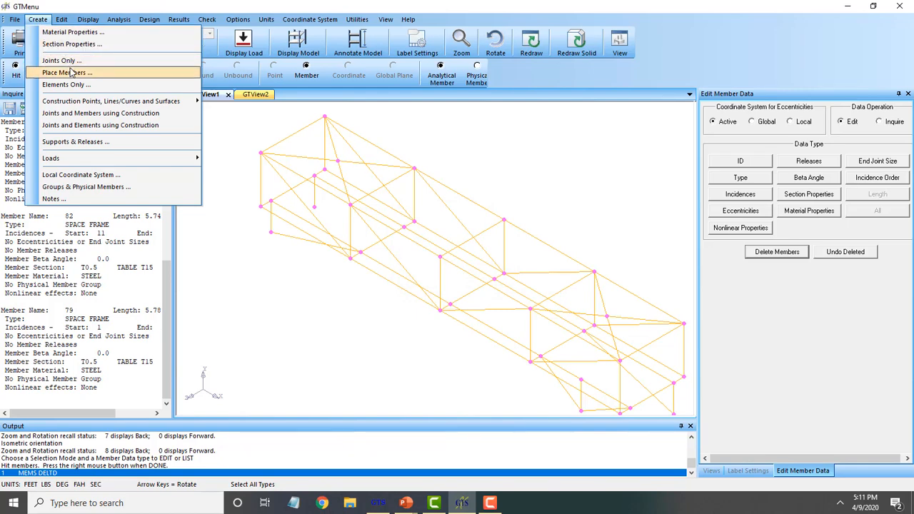
click(67, 73)
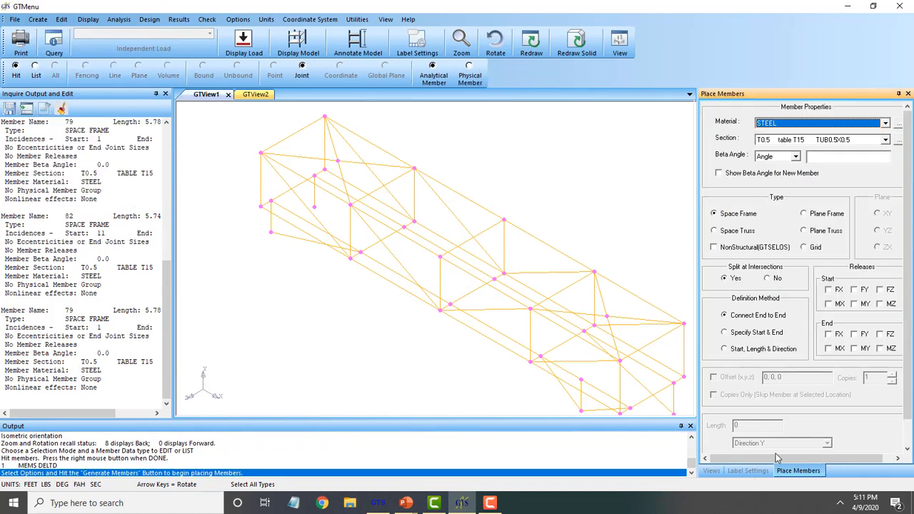
scroll(853, 420, down, 1)
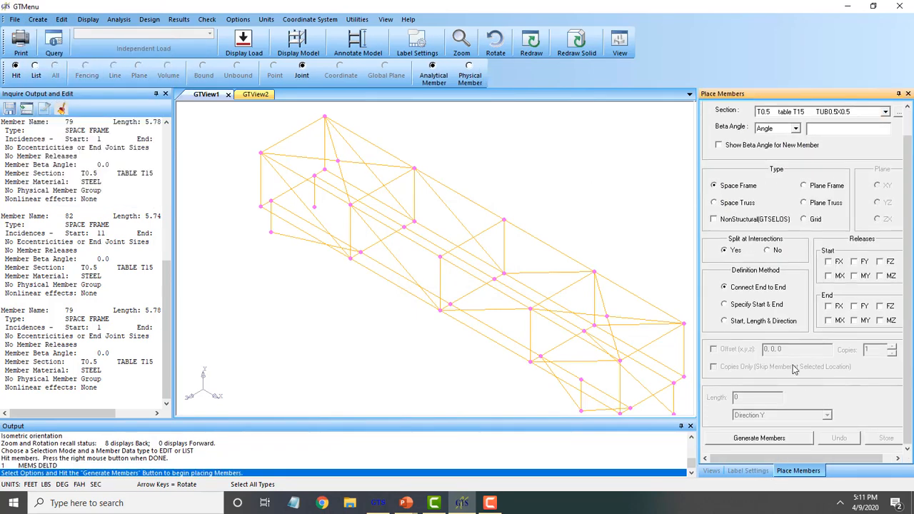
click(751, 438)
click(314, 207)
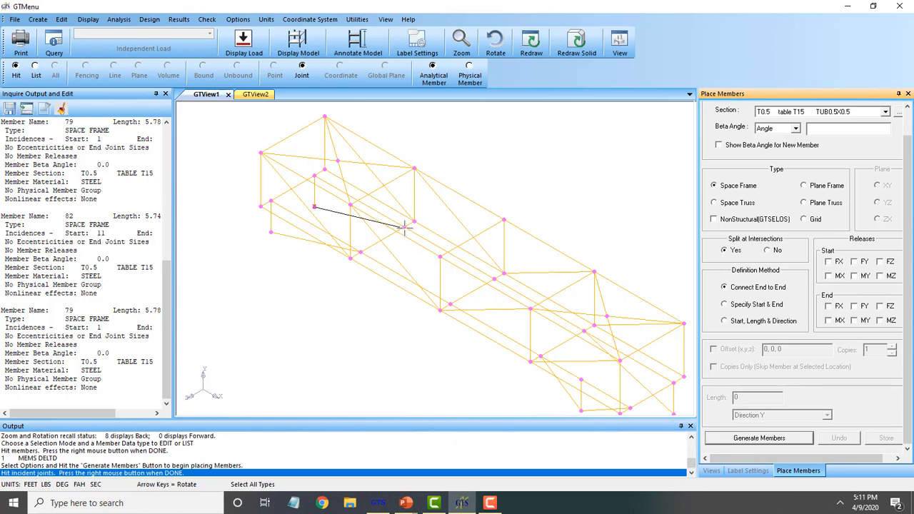
click(404, 227)
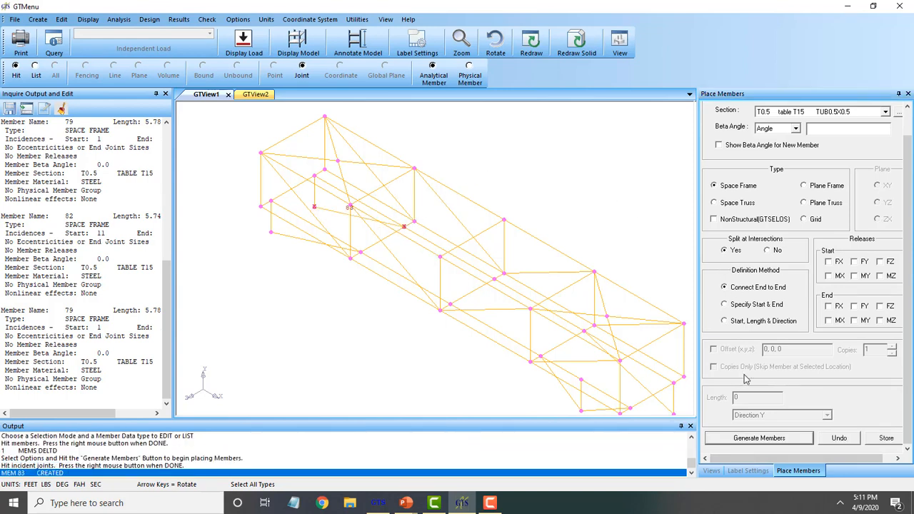
click(879, 438)
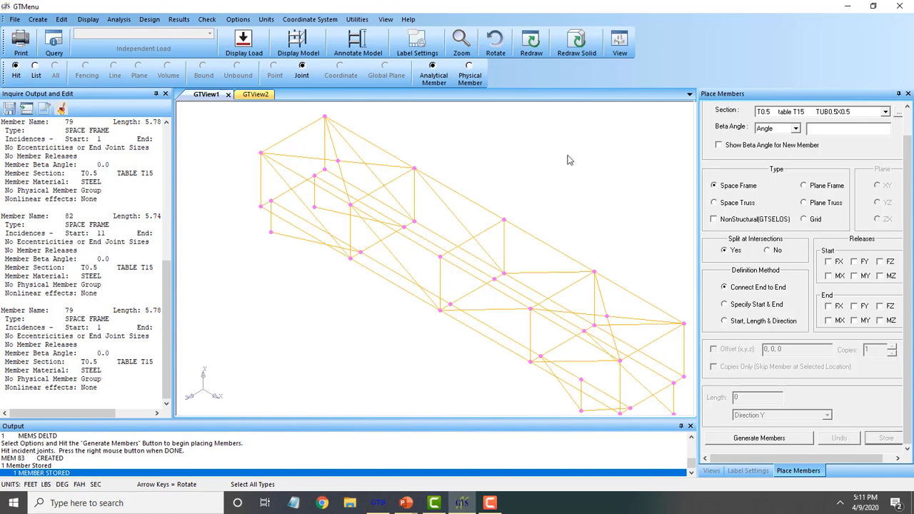
click(337, 213)
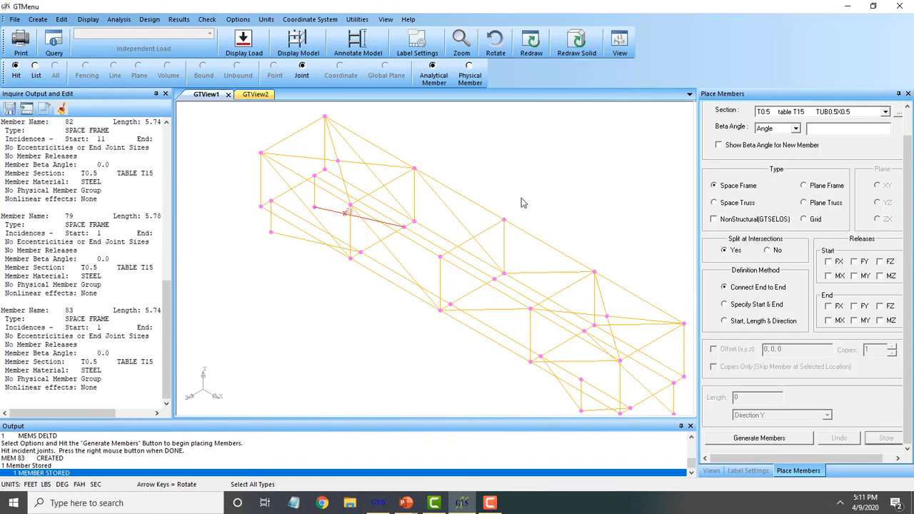
scroll(521, 203, down, 2)
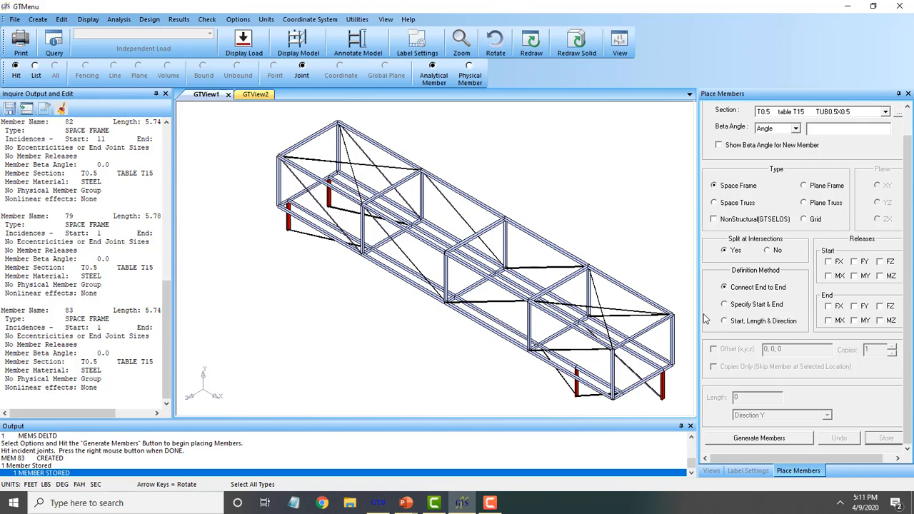
Check the corrected truss in the XY, XZ and YZ plane views, then return to isometric
click(713, 471)
click(780, 150)
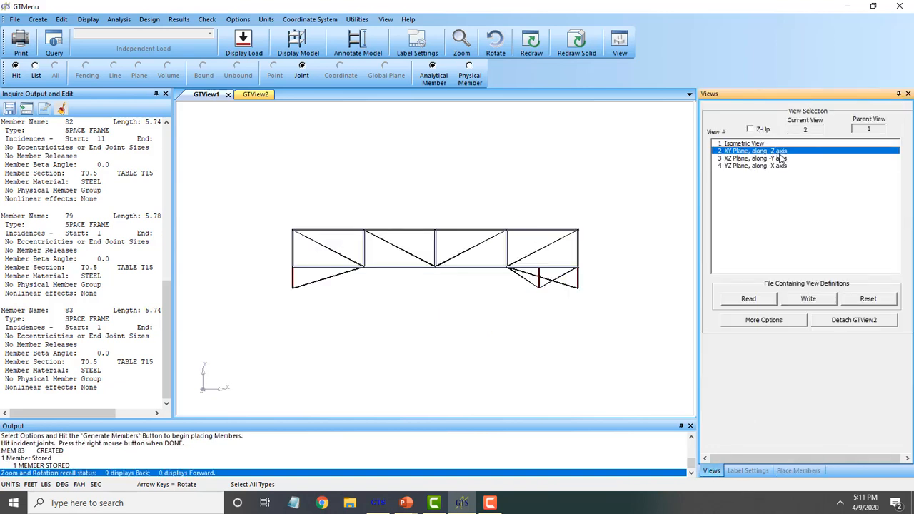
click(781, 158)
click(774, 151)
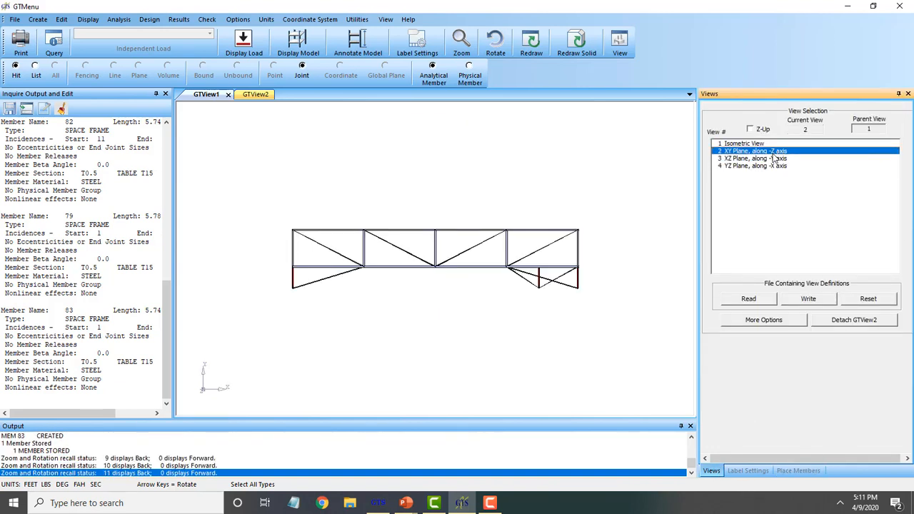
click(774, 158)
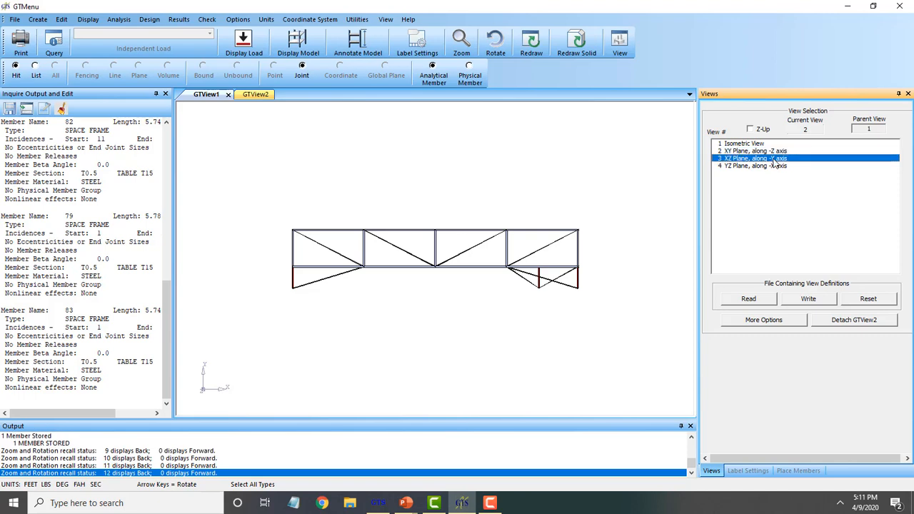
click(775, 166)
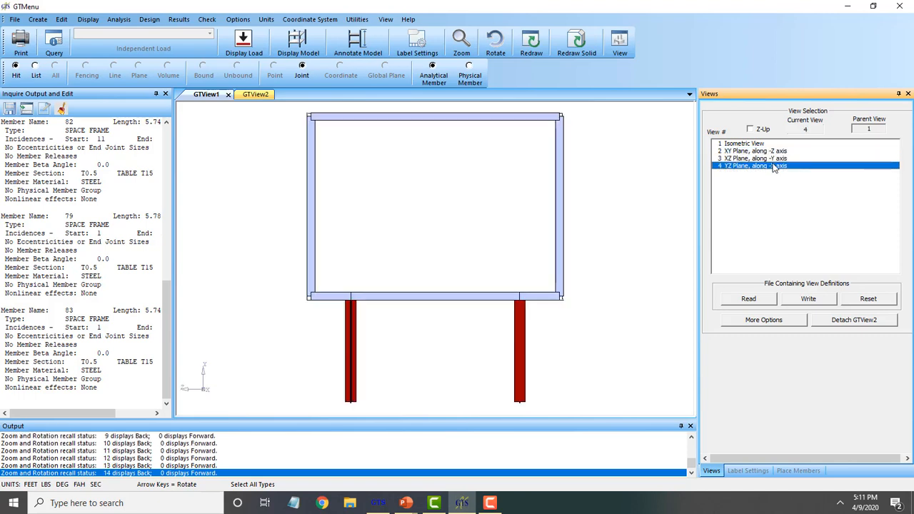
click(762, 144)
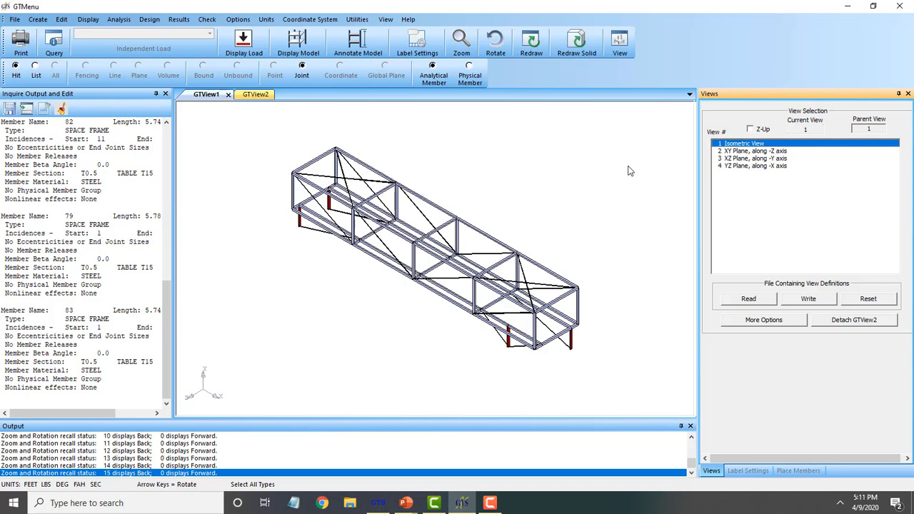